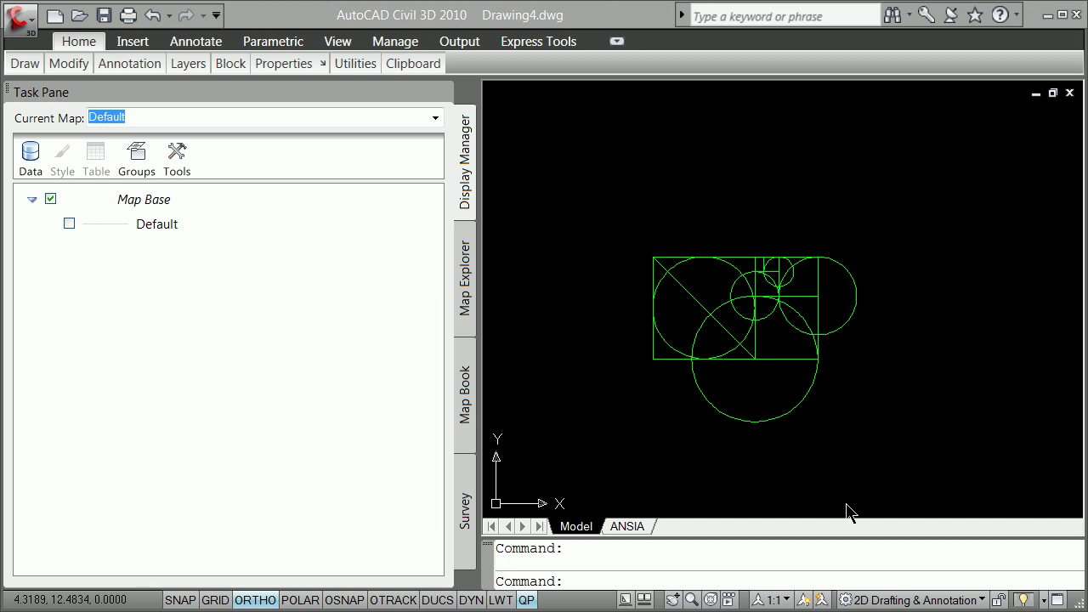
Close the Task Pane and LIST the top-left circle, confirming its radius of 0.5000
left_click(441, 88)
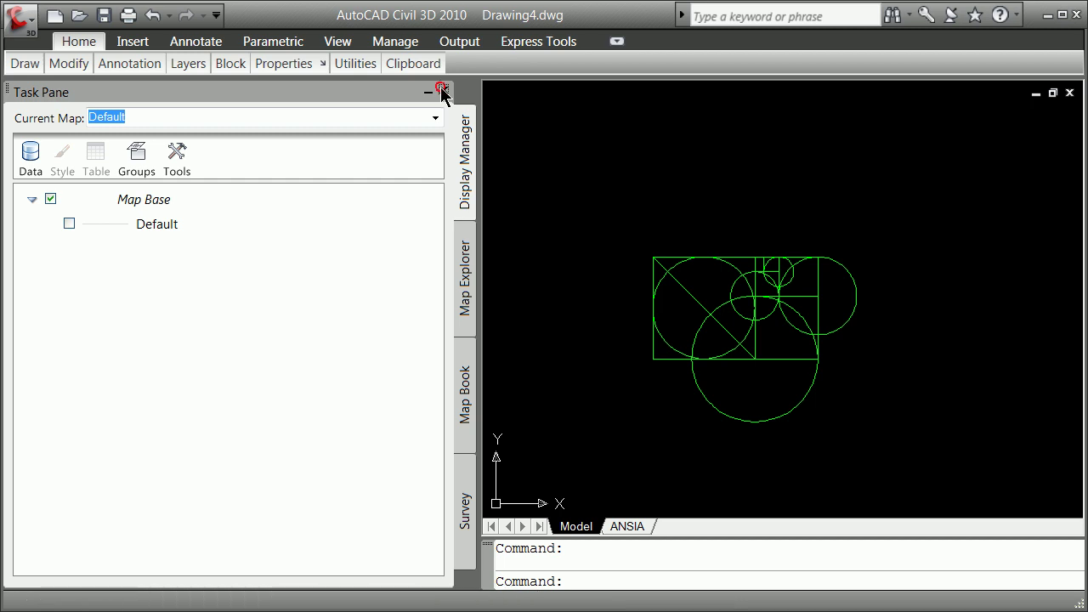
scroll(456, 362, "up", 3)
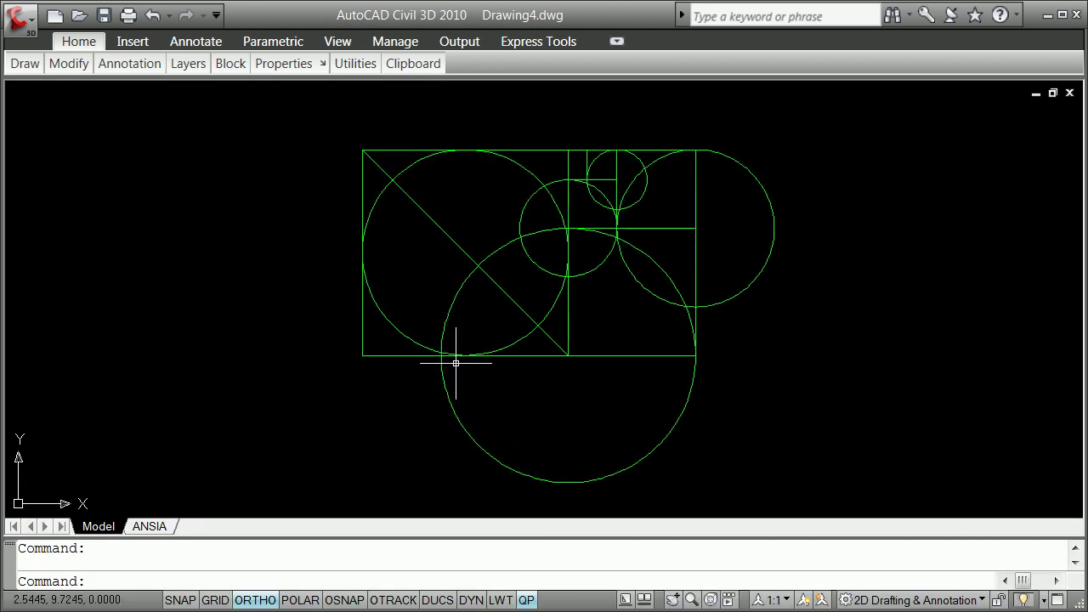
scroll(455, 363, "down", 4)
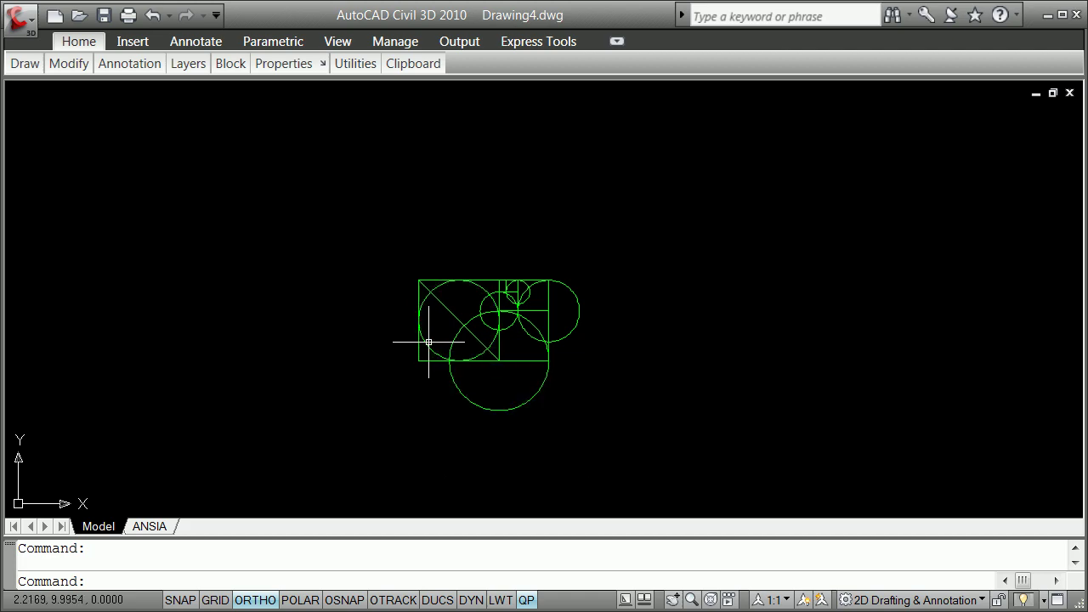
left_click(426, 340)
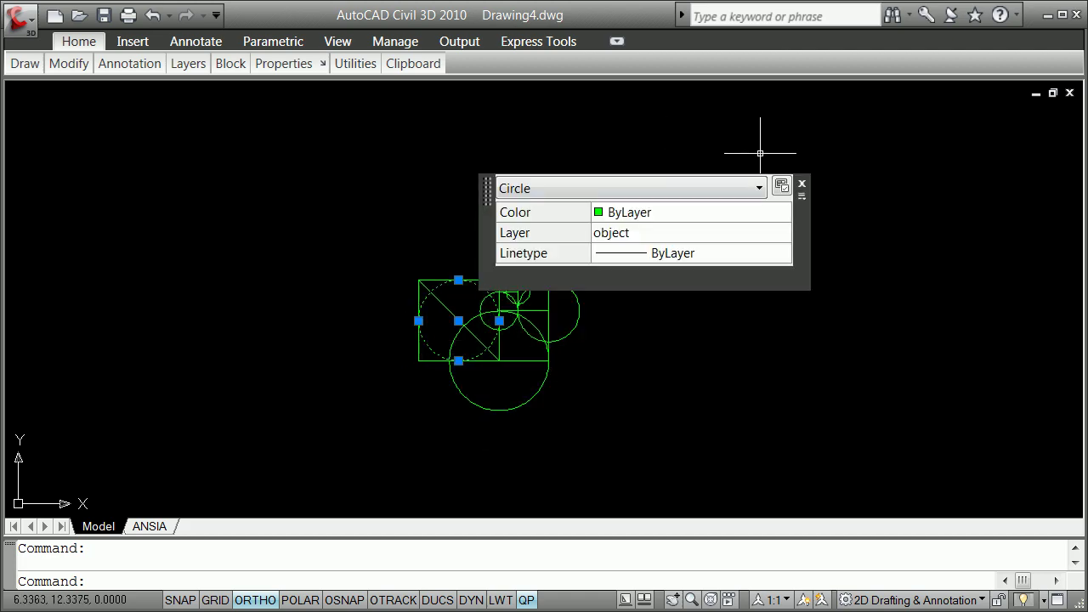
type("li")
key("Return")
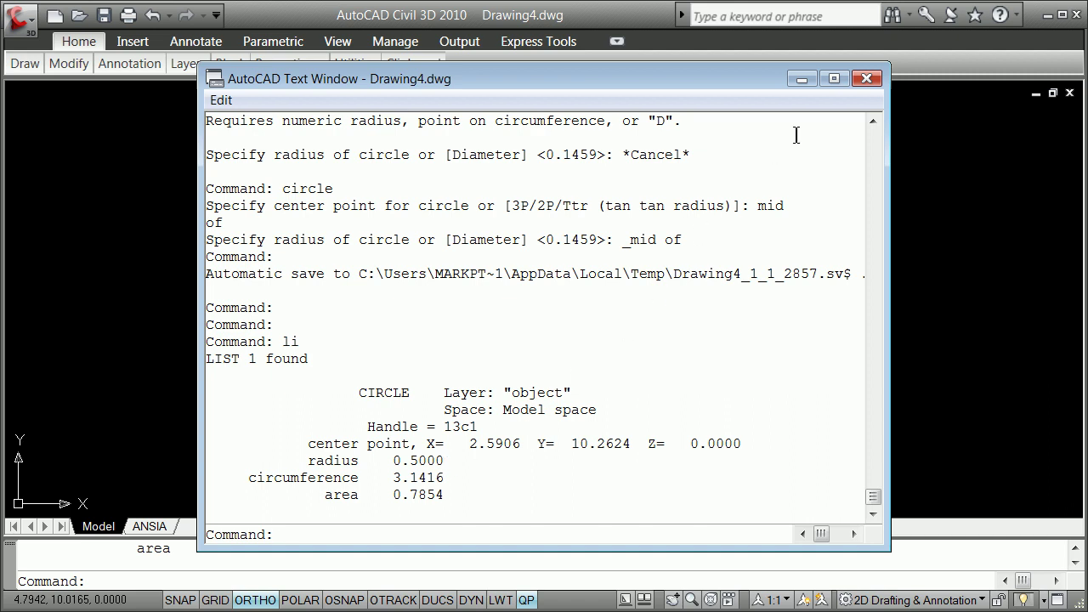
left_click(866, 78)
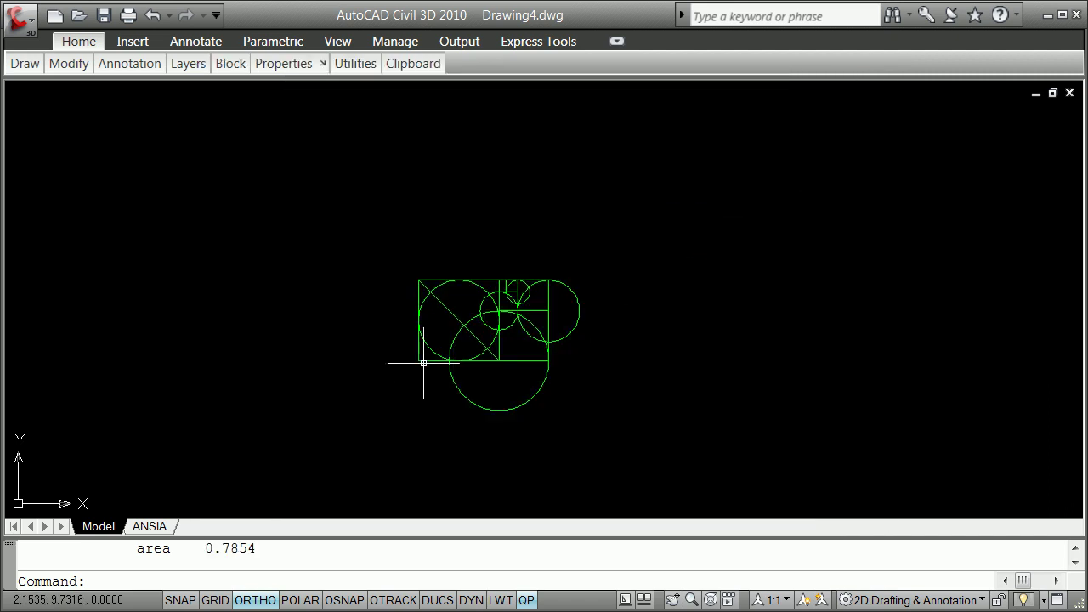
LIST the rectangle's bottom line, confirming its length of 1.0000
scroll(450, 306, "up", 3)
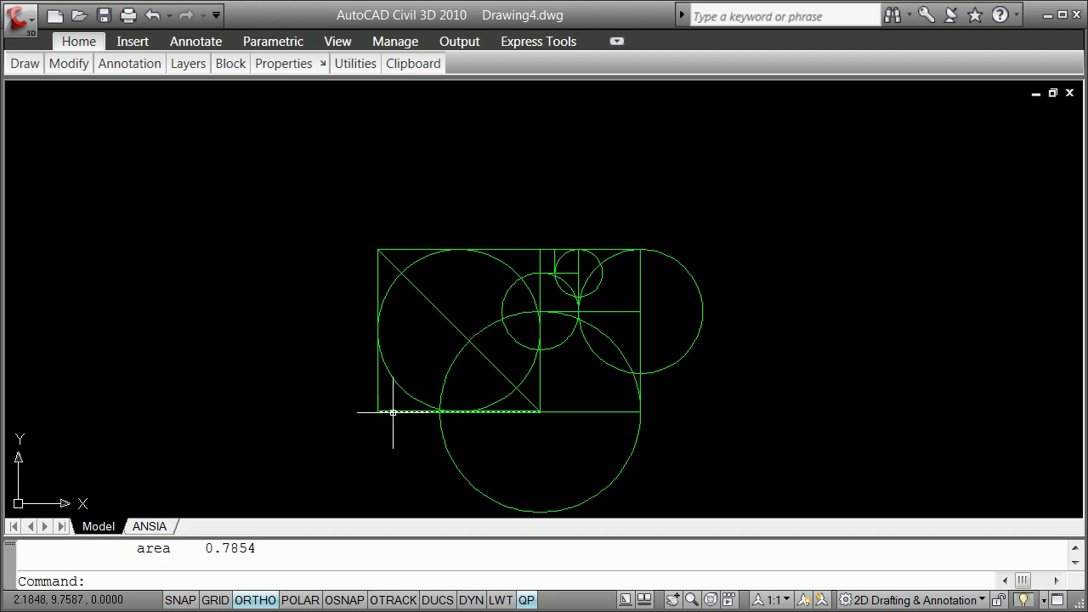
left_click(390, 413)
type("list")
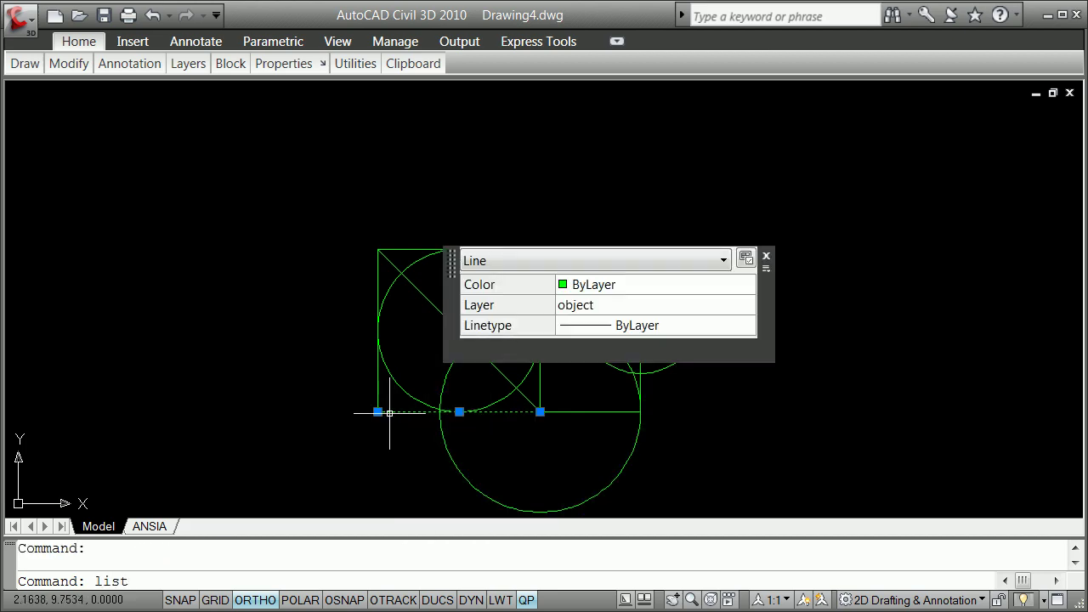
key("Return")
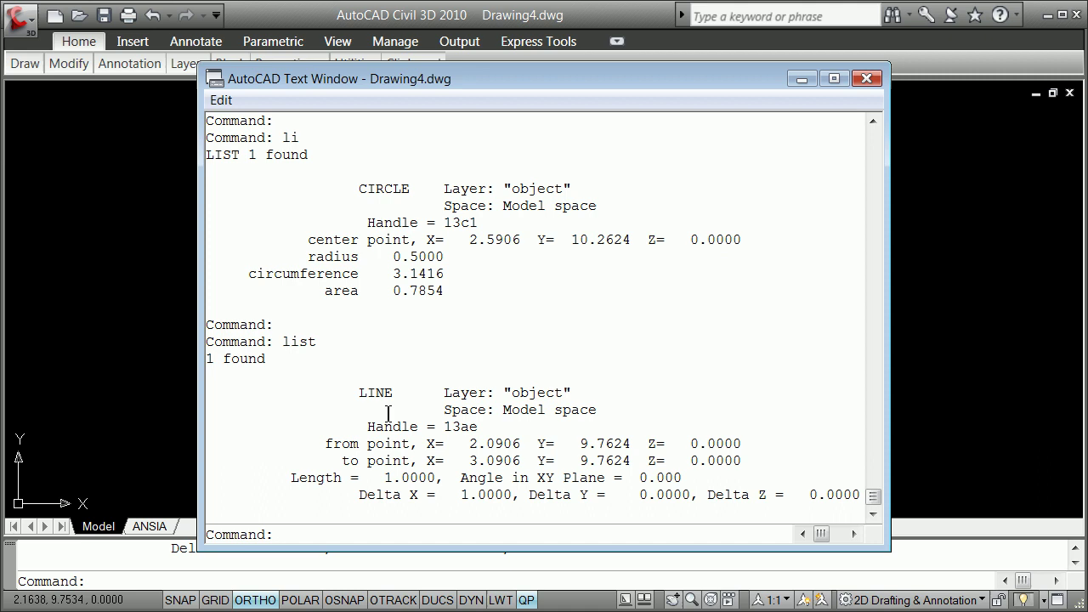
key("F2")
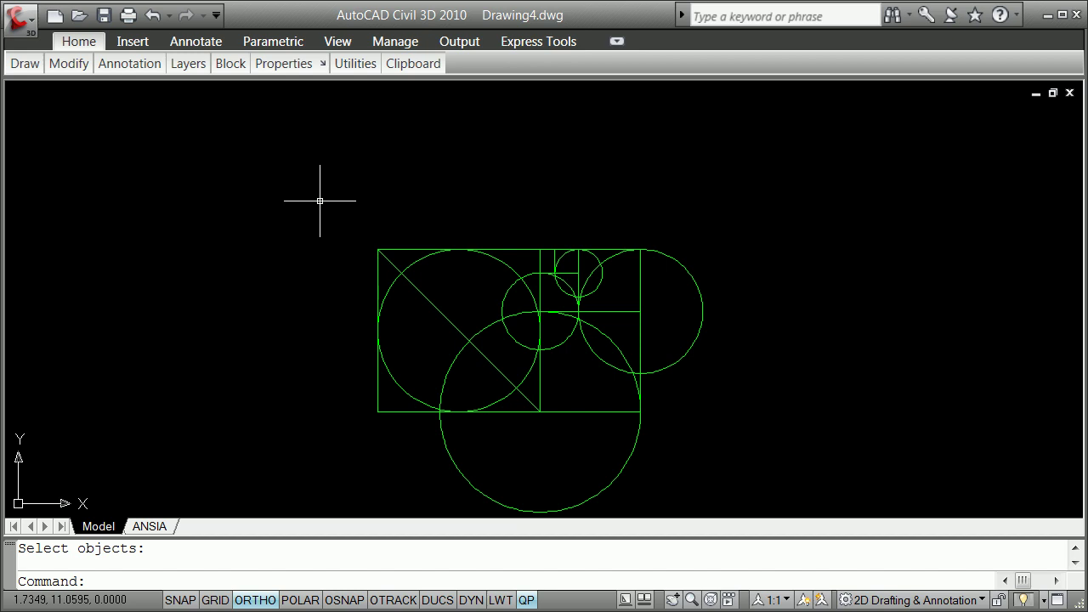
Create a new layer named 'regions' with the command-line -LAYER command
type("la")
key("Return")
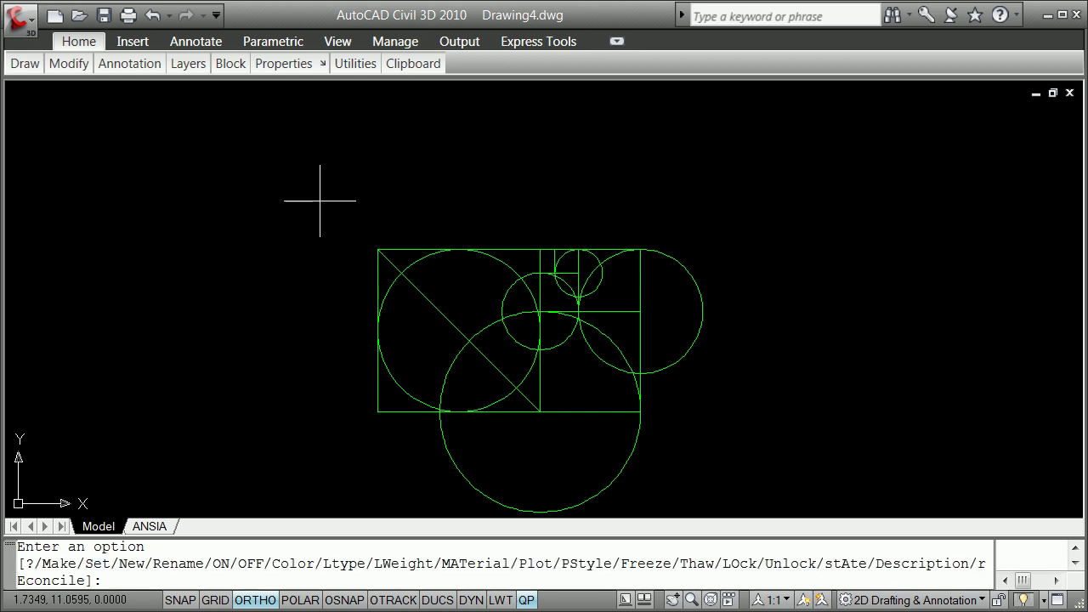
type("n")
key("Return")
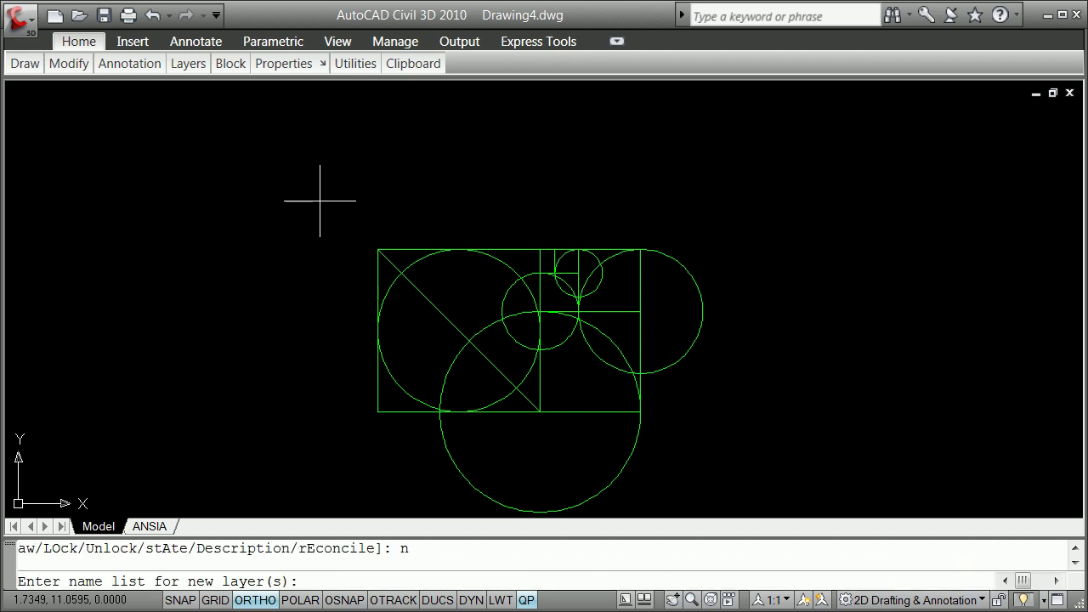
type("regions")
key("Return")
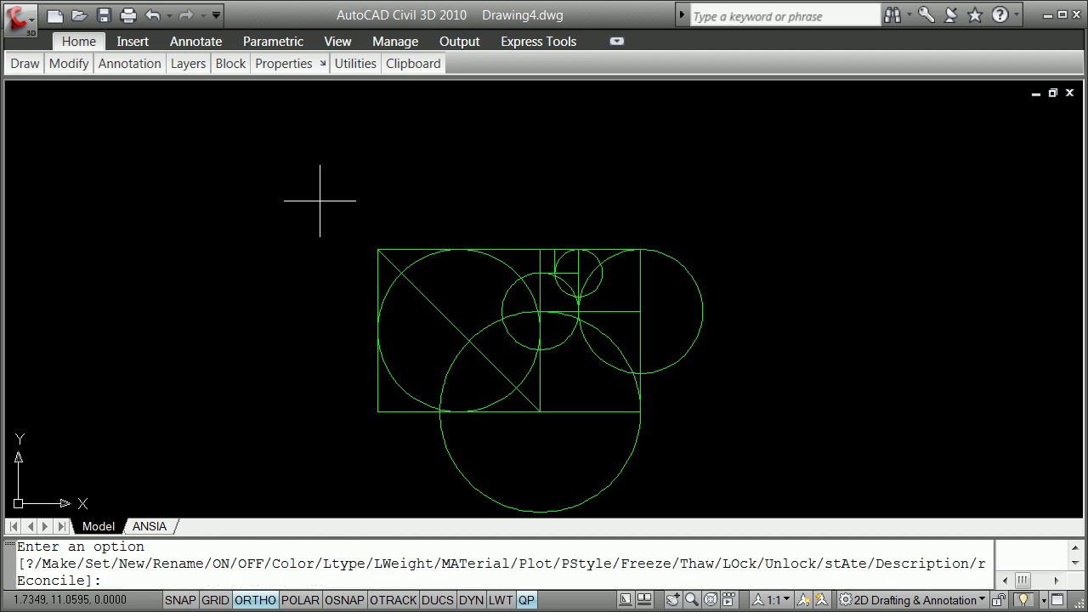
Give the regions layer the colour red
type("c")
key("Return")
type("red")
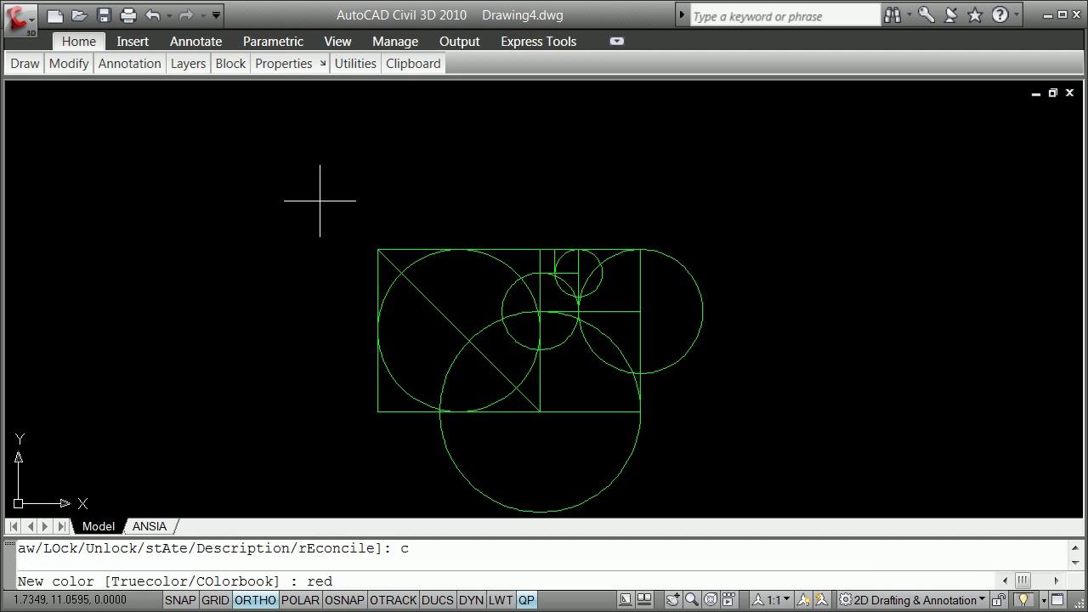
key("Return")
type("reg")
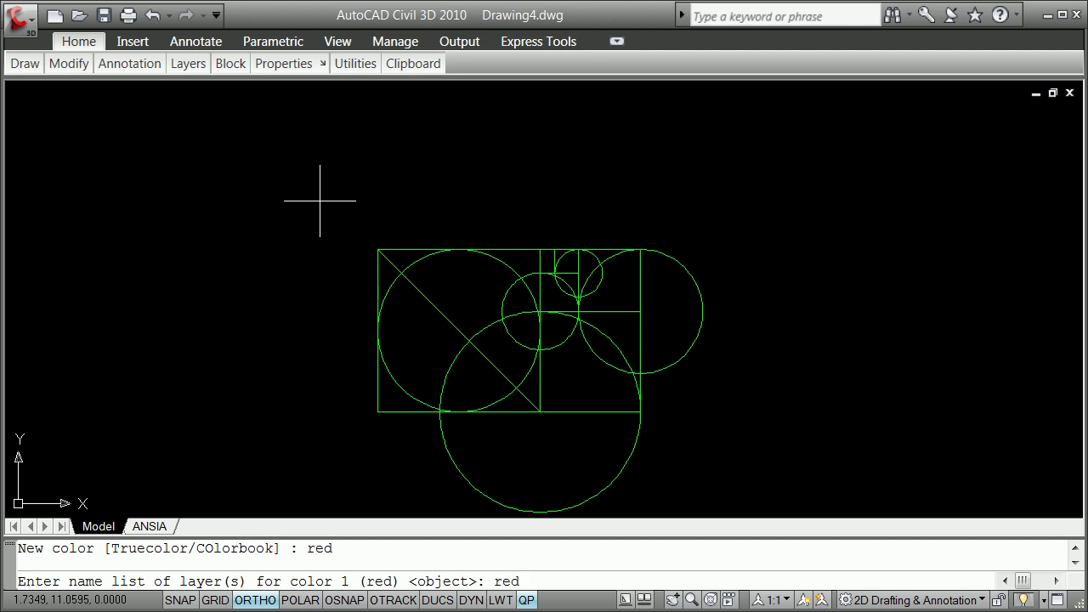
type("ions")
key("Return")
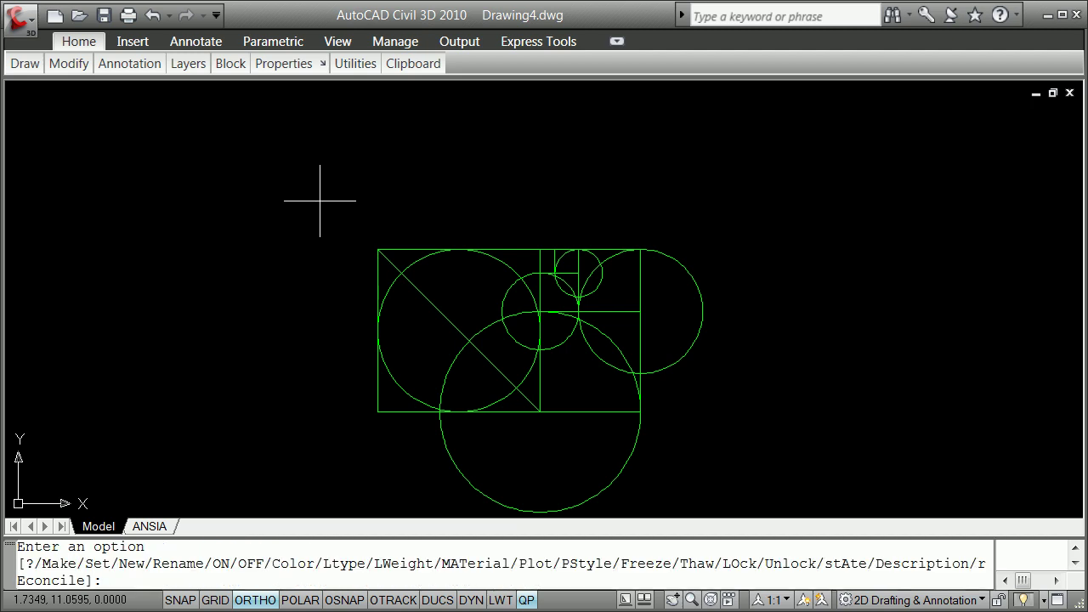
key("Return")
type("red")
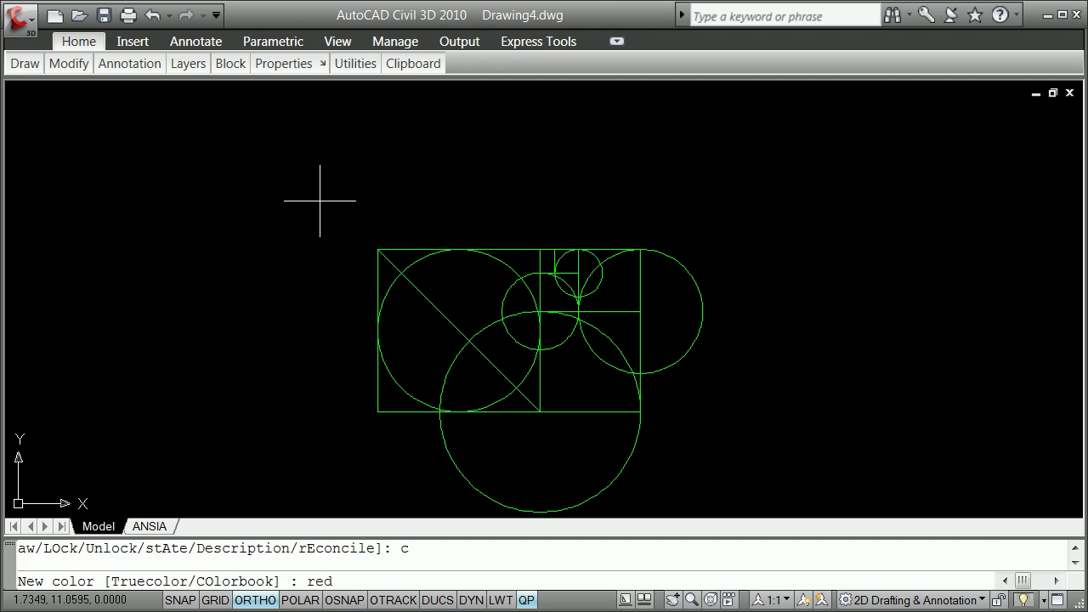
key("Return")
type("r")
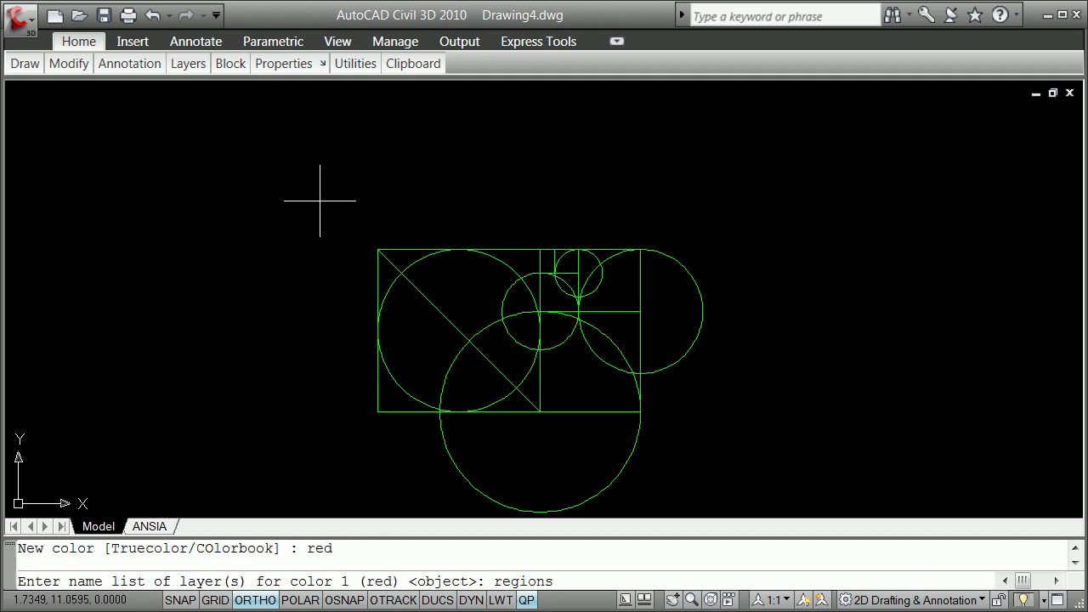
key("Return")
Make regions the current layer and end the layer command
type("s")
key("Return")
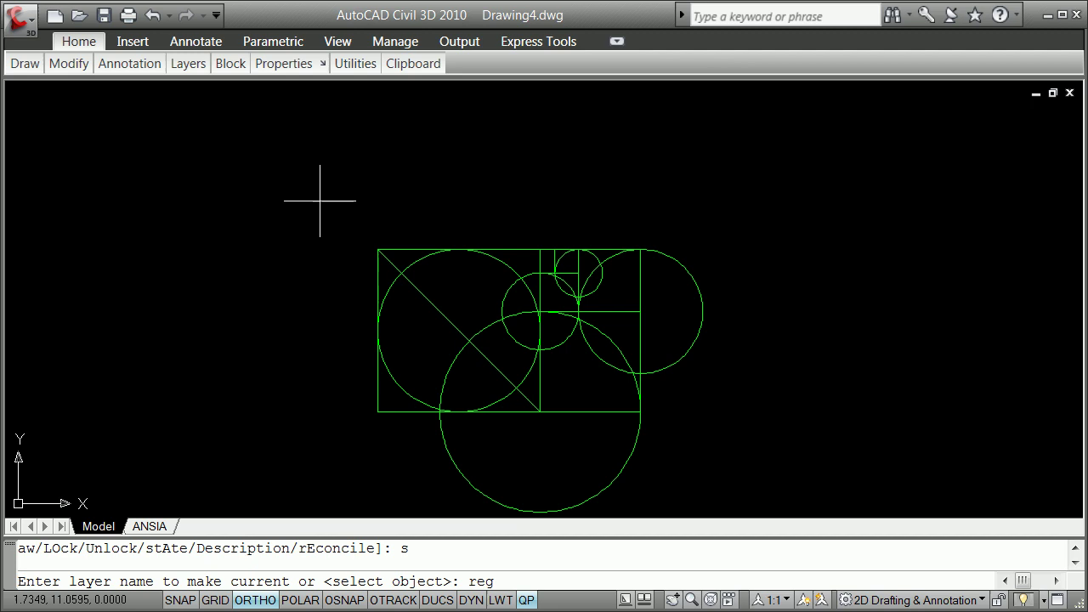
key("Return")
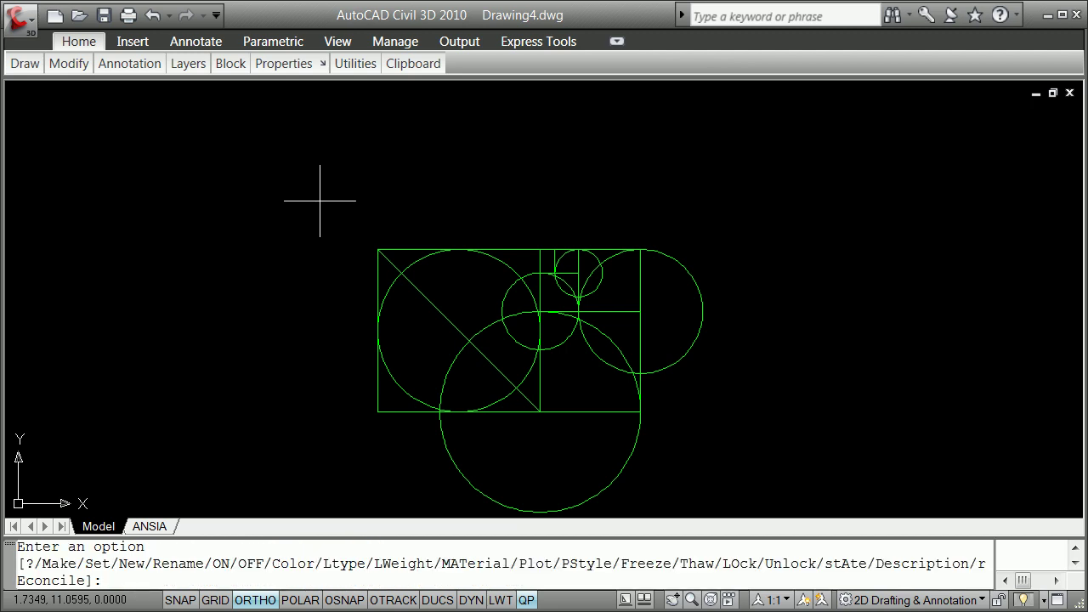
key("Return")
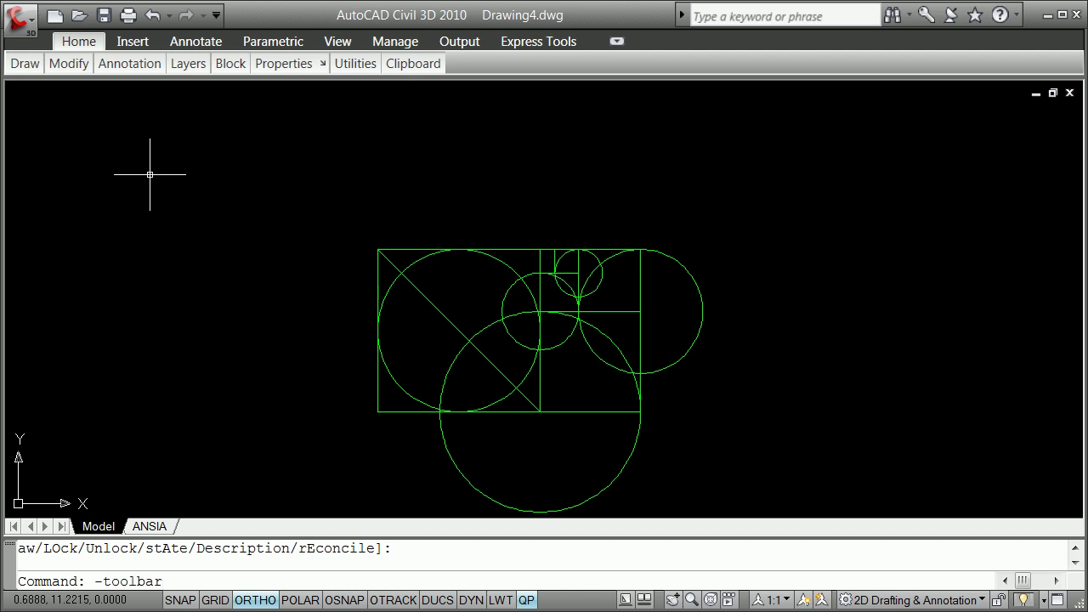
Display the Draw toolbar with the -TOOLBAR command
key("Return")
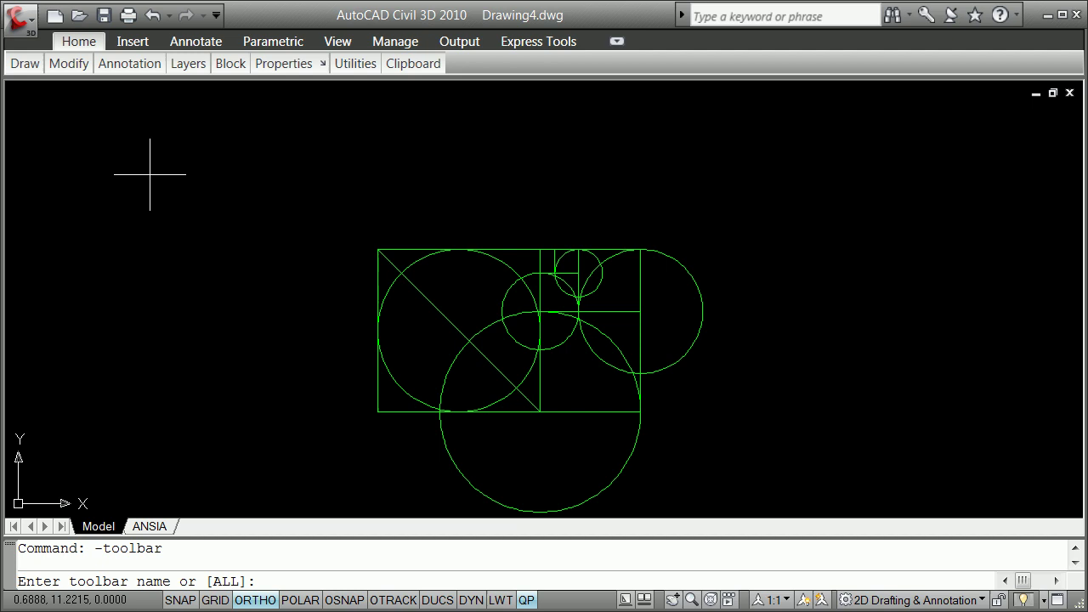
type("draw")
key("Return")
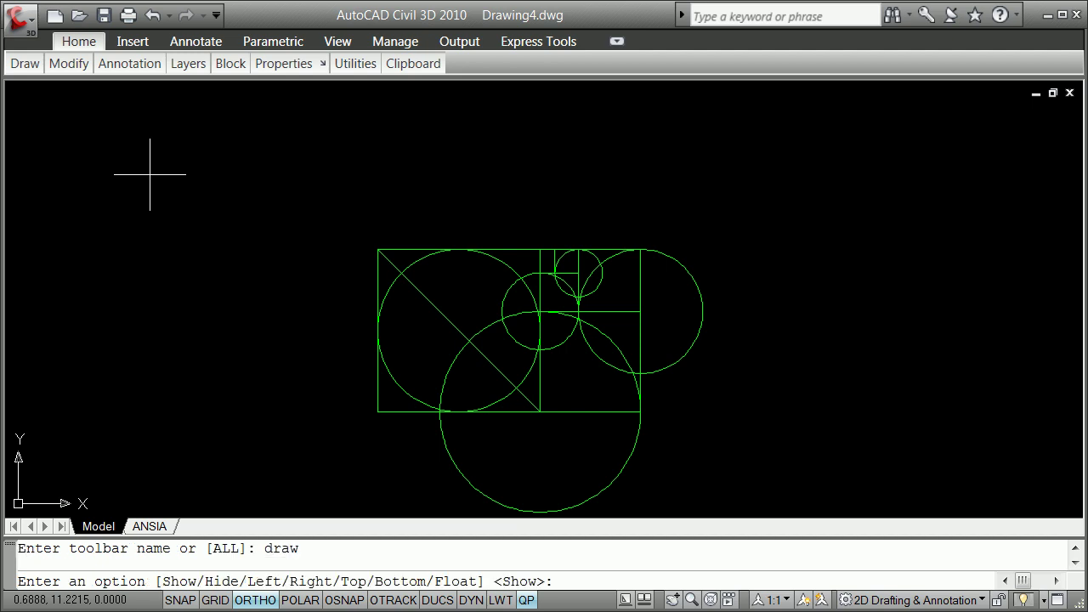
key("Return")
mouse_move(23, 63)
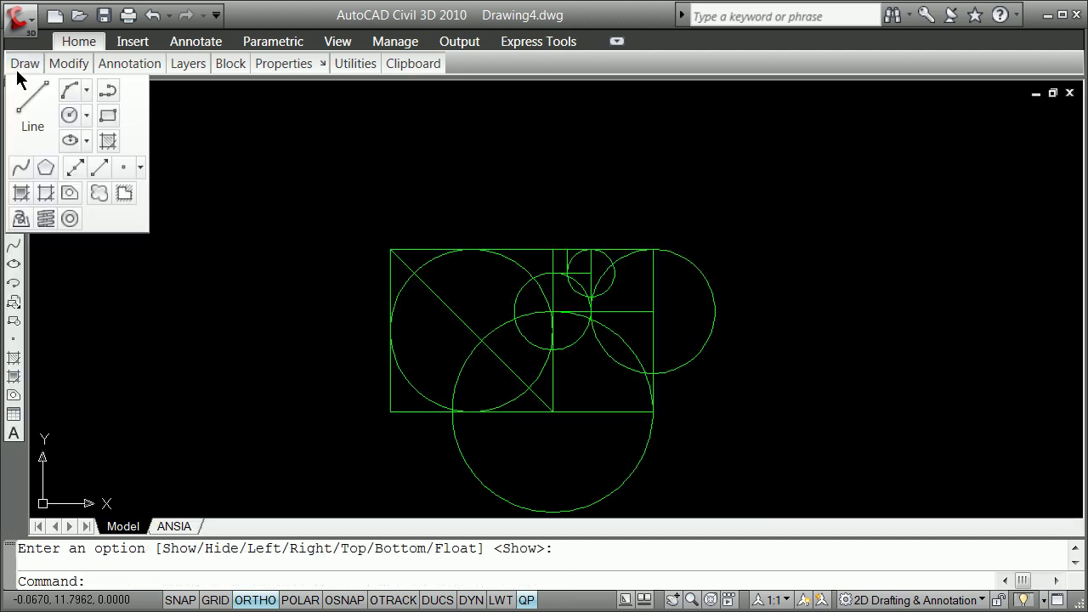
left_click(230, 227)
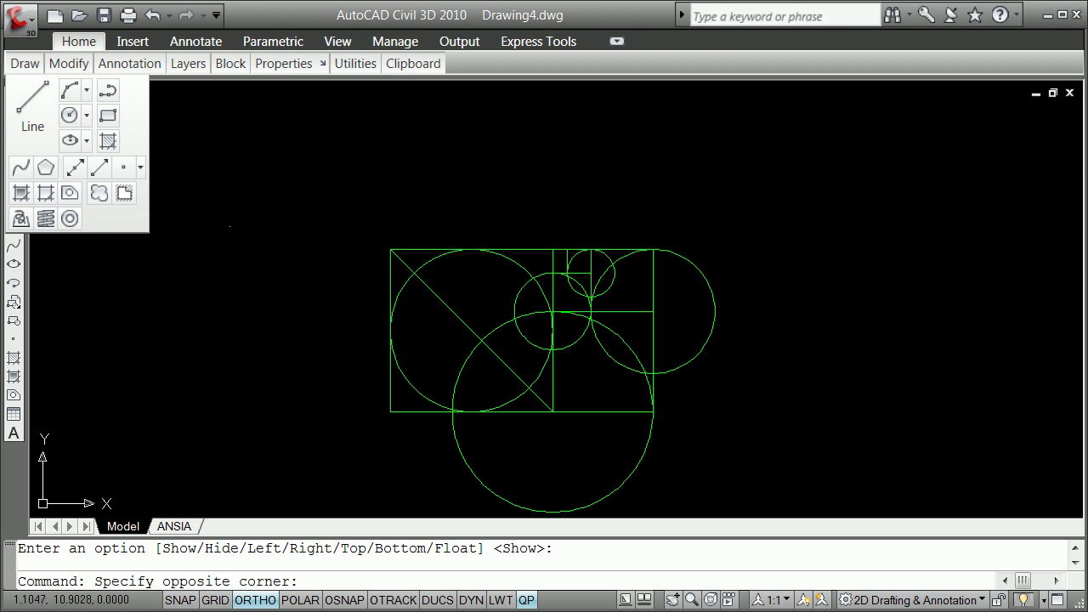
left_click(236, 227)
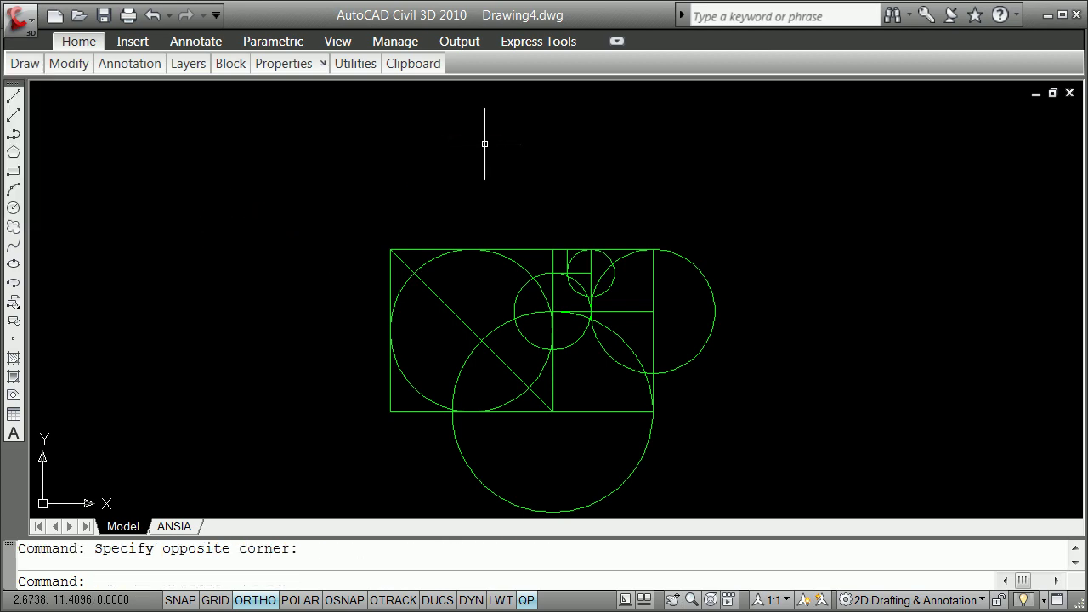
Turn on the Modify and Layers toolbars and float the Layers toolbar
right_click(15, 86)
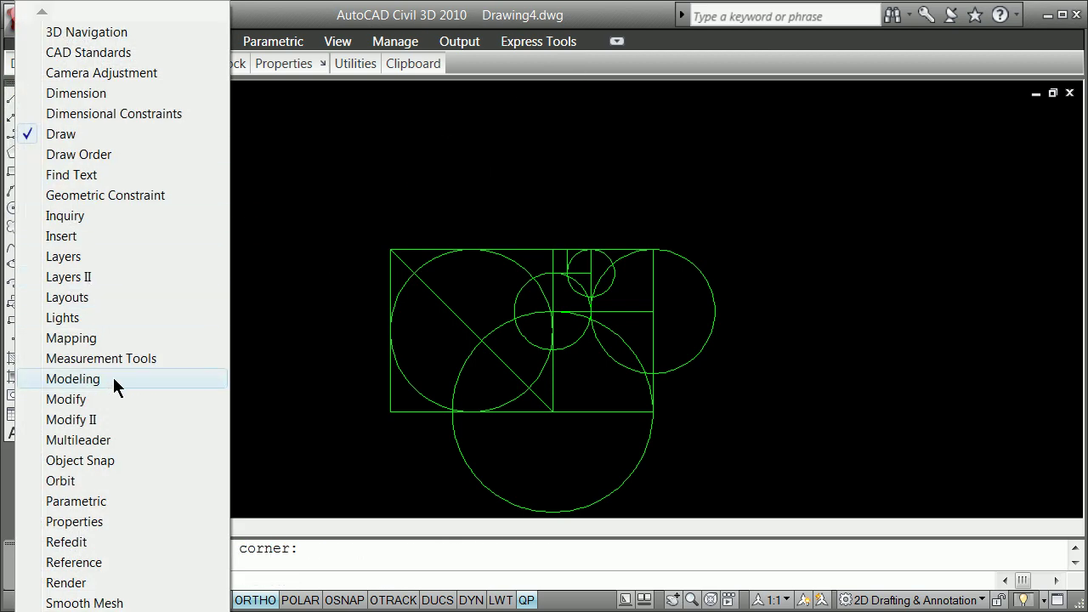
left_click(111, 399)
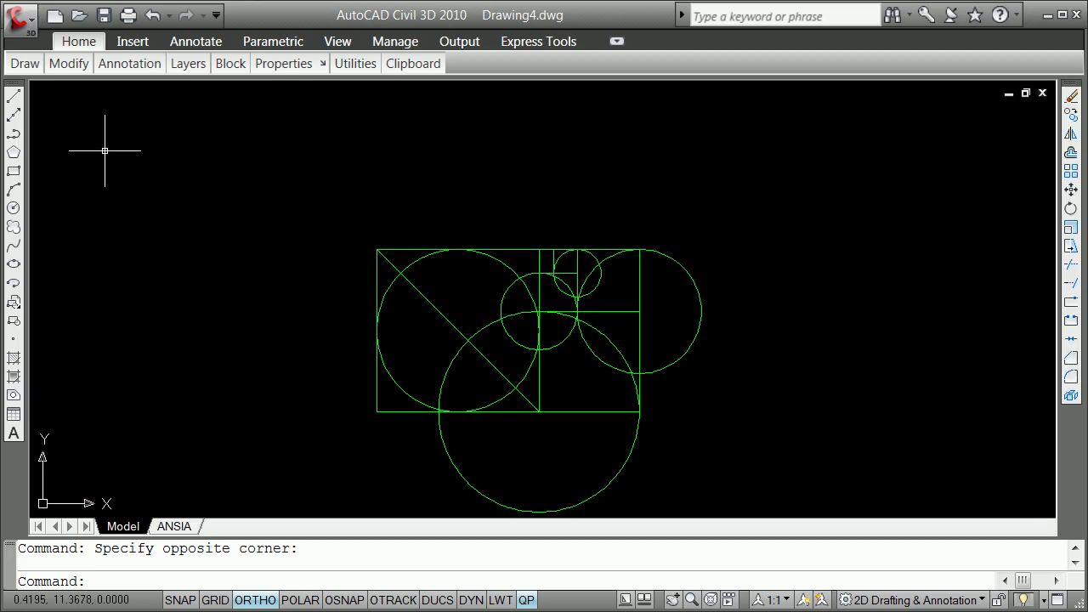
right_click(17, 84)
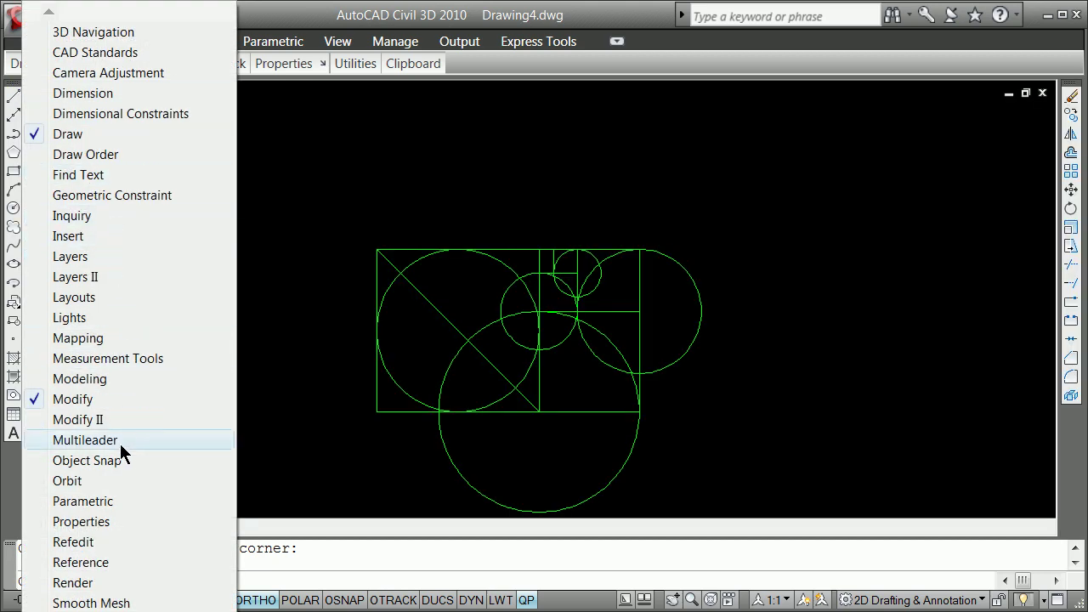
left_click(73, 257)
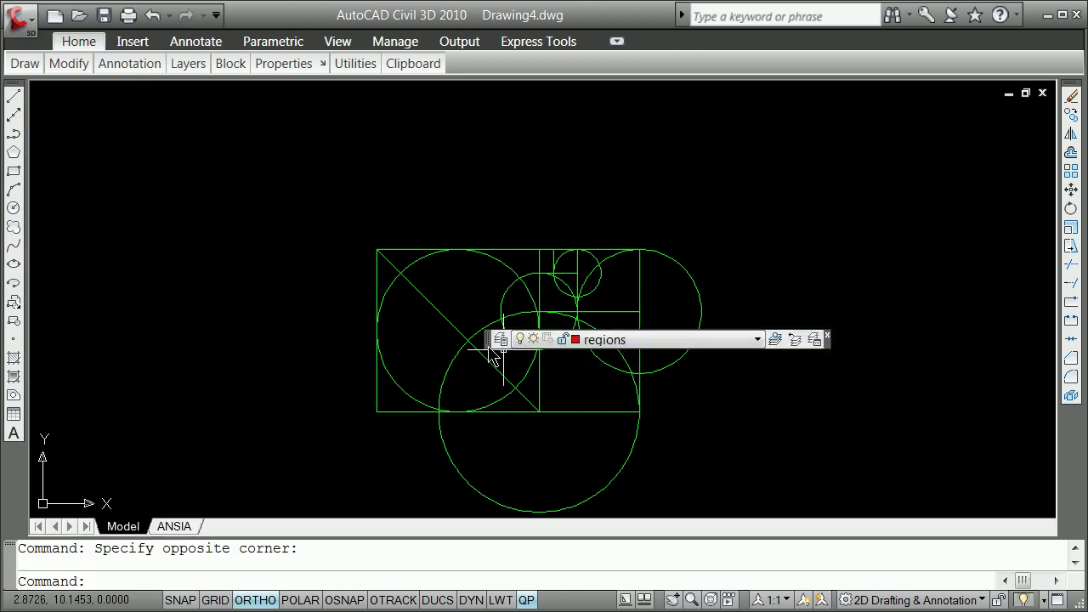
mouse_move(487, 340)
left_mouse_down()
mouse_move(470, 278)
mouse_move(260, 139)
mouse_move(169, 116)
left_mouse_up()
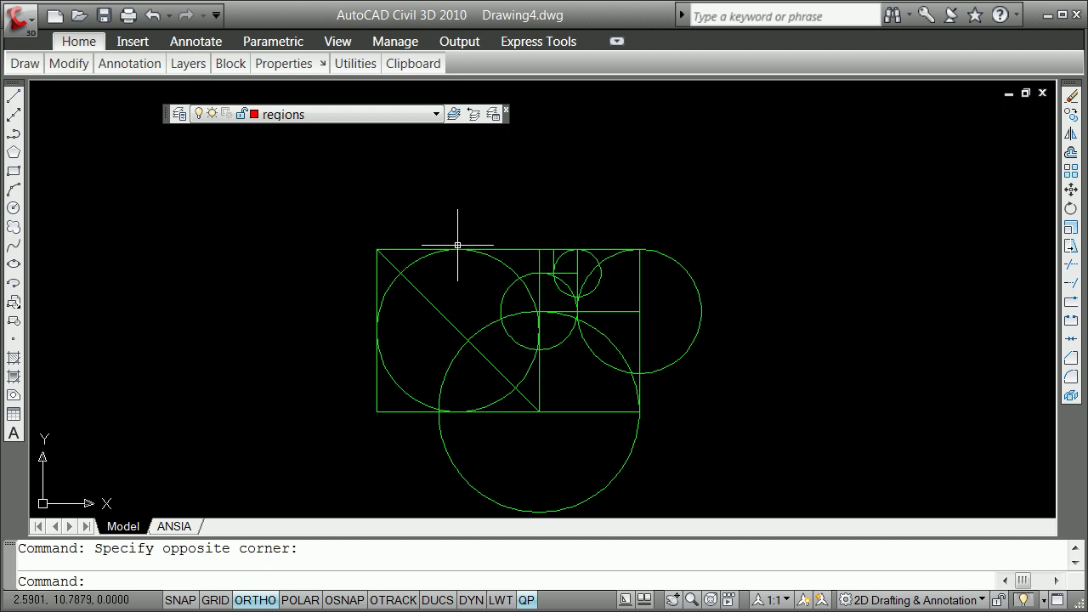
Move the Layers toolbar clear of the golden rectangle and enter bpoly at the command line
mouse_move(457, 249)
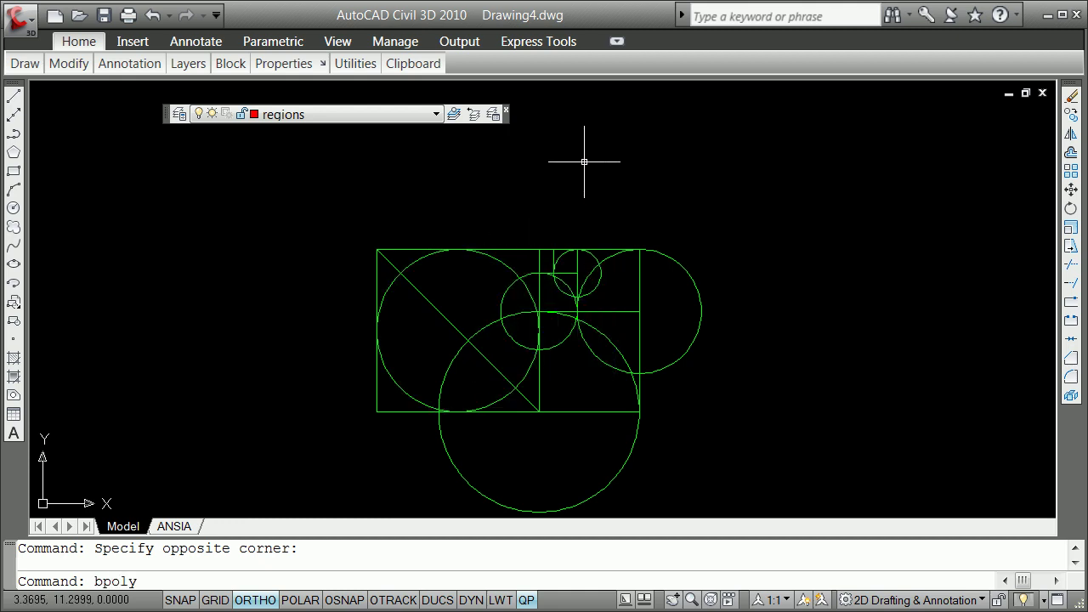
Run BPOLY and change the Boundary Creation object type from Polyline to Region
key("Return")
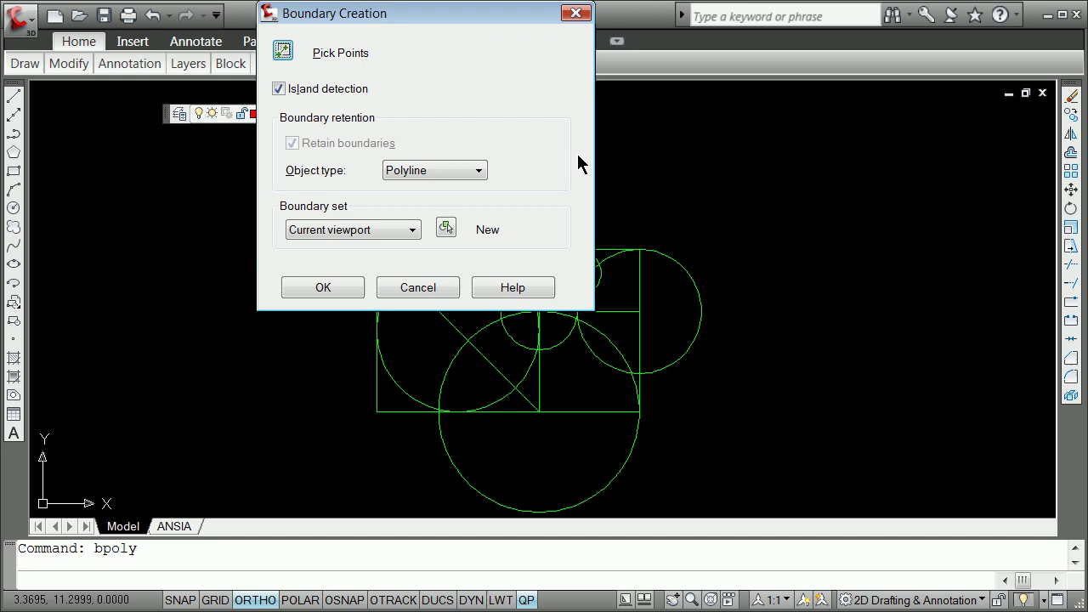
left_click(474, 173)
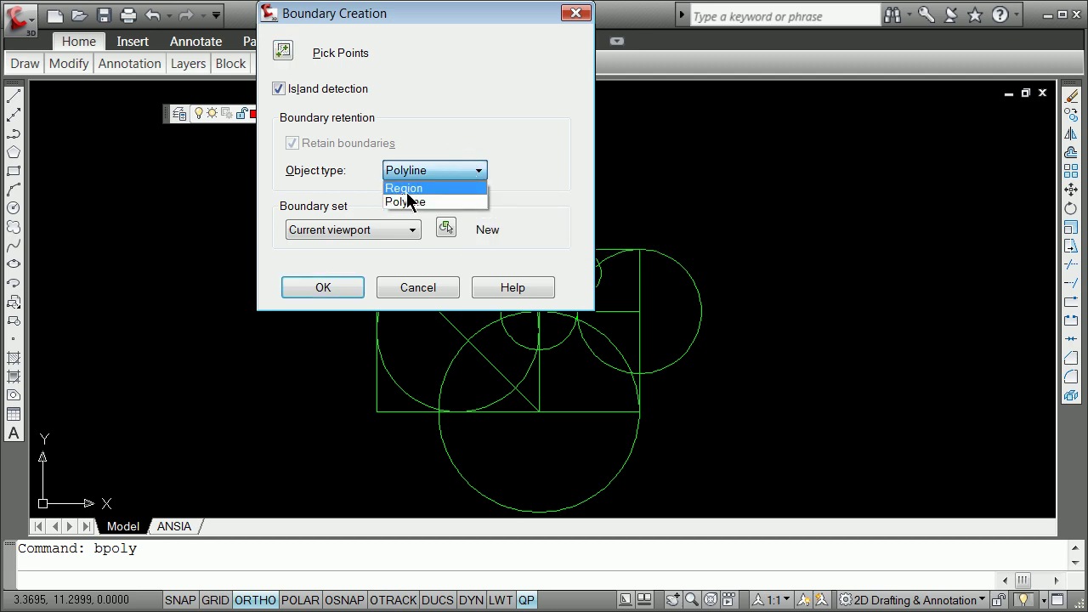
left_click(466, 186)
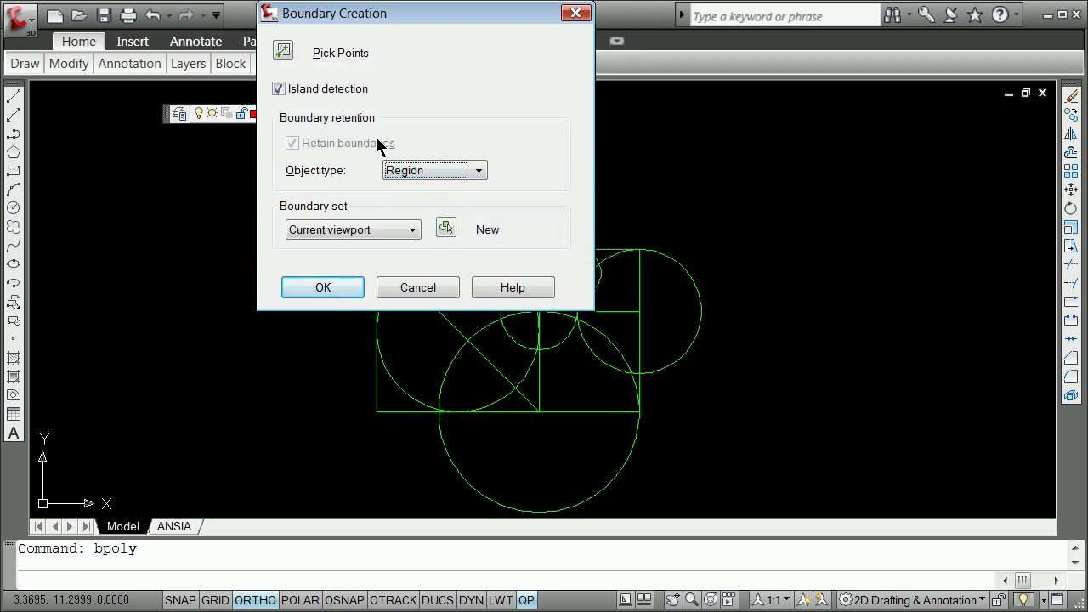
Pick the top-left, left-edge and lower-circle enclosed areas as boundaries
left_click(284, 53)
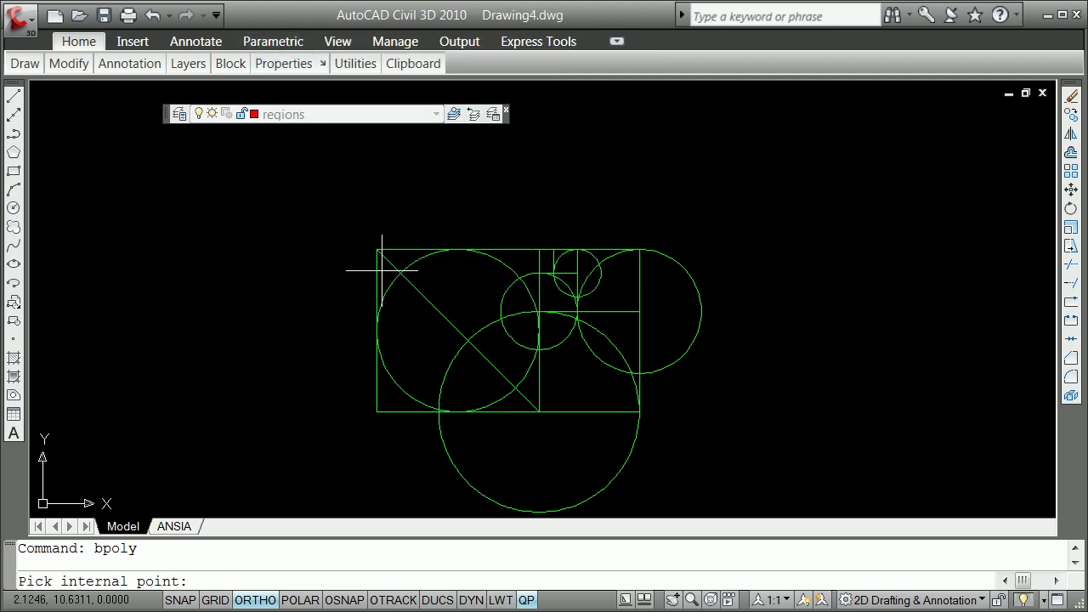
left_click(381, 270)
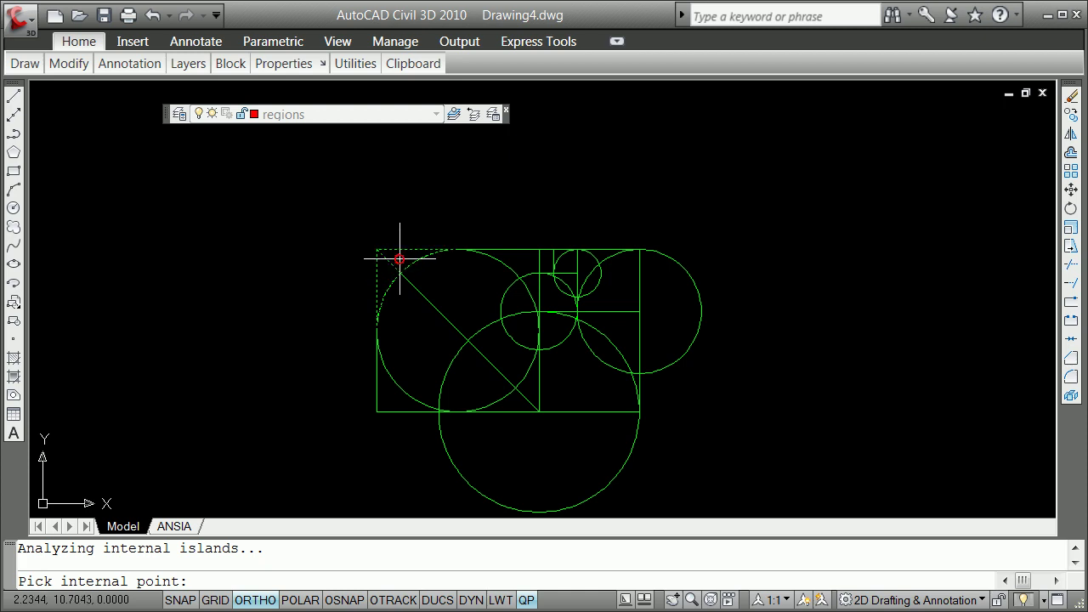
left_click(405, 365)
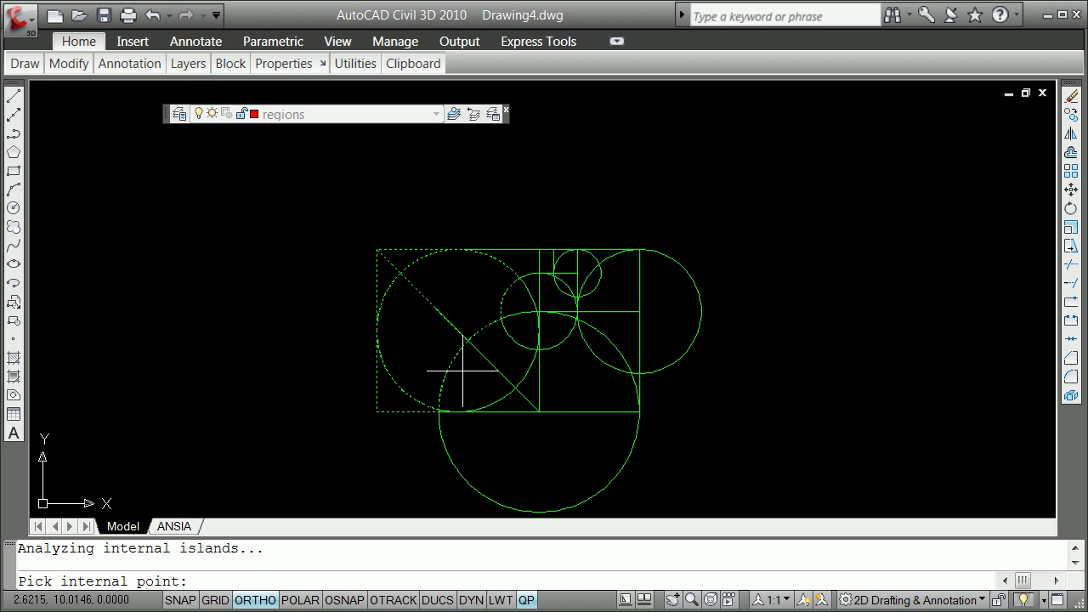
left_click(498, 393)
Pick the lower-middle area and one near the right circle, producing a duplicate-boundary error
scroll(532, 317, "up", 3)
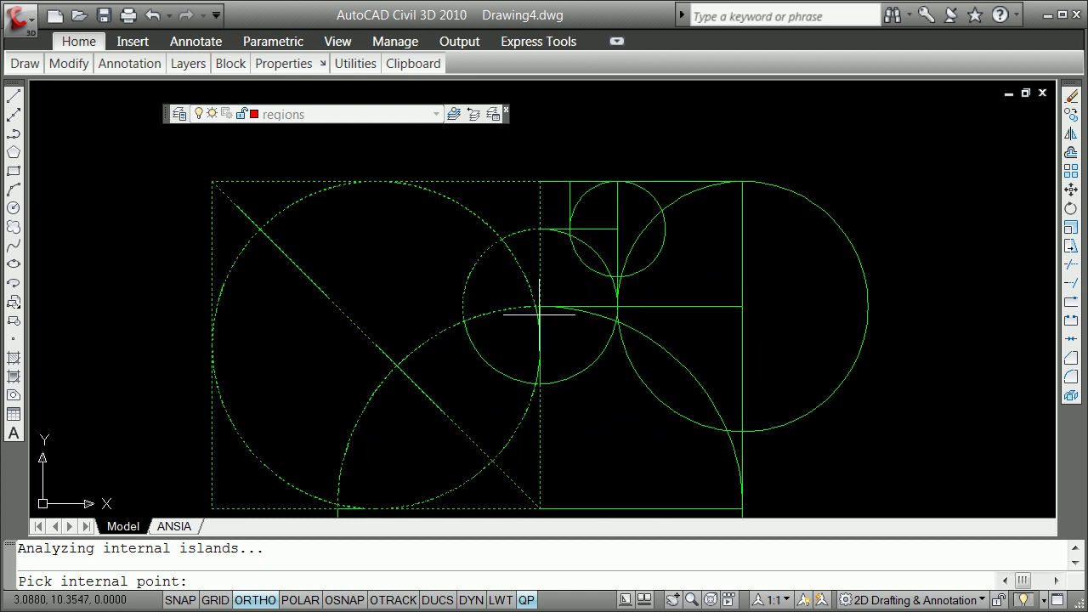
scroll(541, 315, "up", 5)
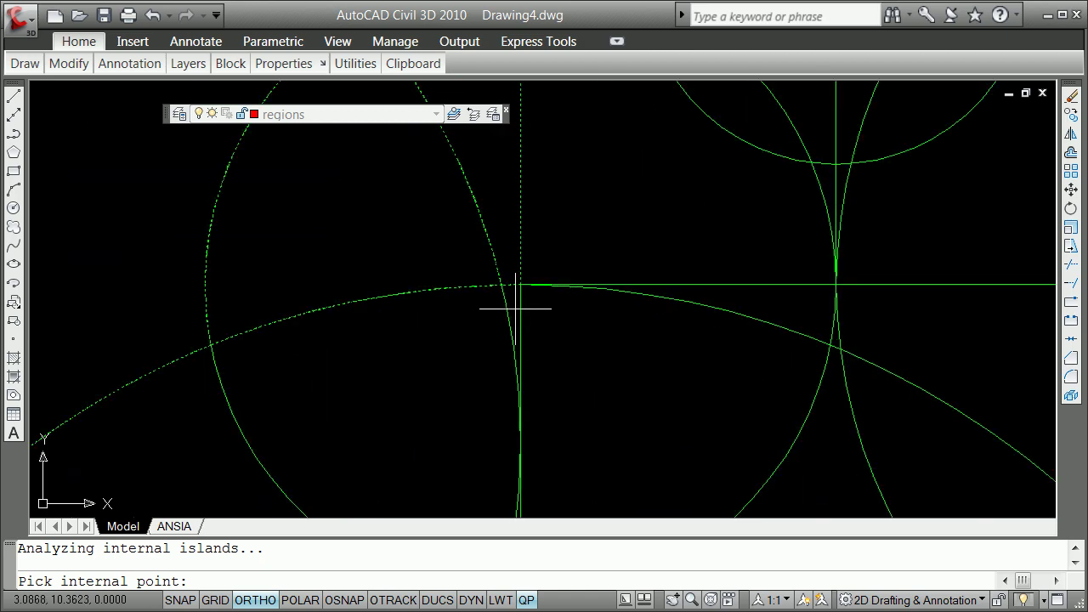
scroll(513, 309, "down", 6)
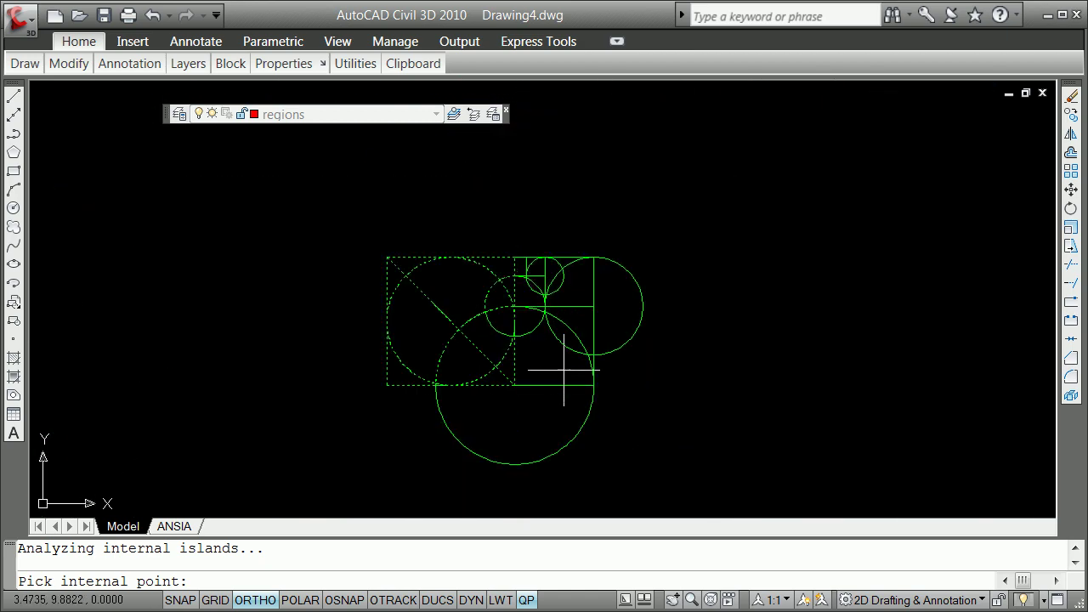
scroll(566, 364, "up", 2)
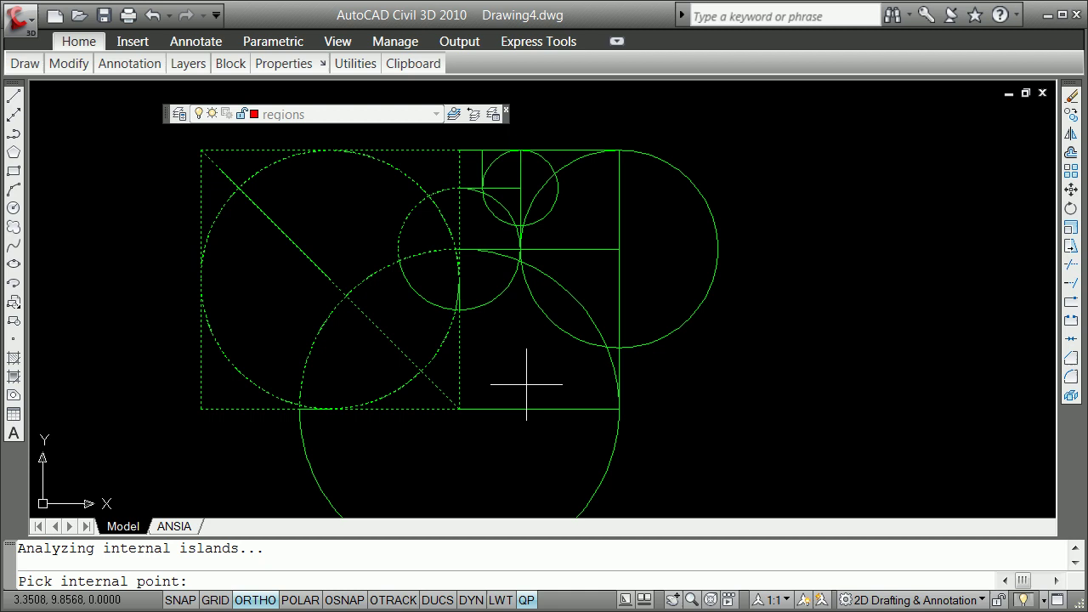
left_click(516, 344)
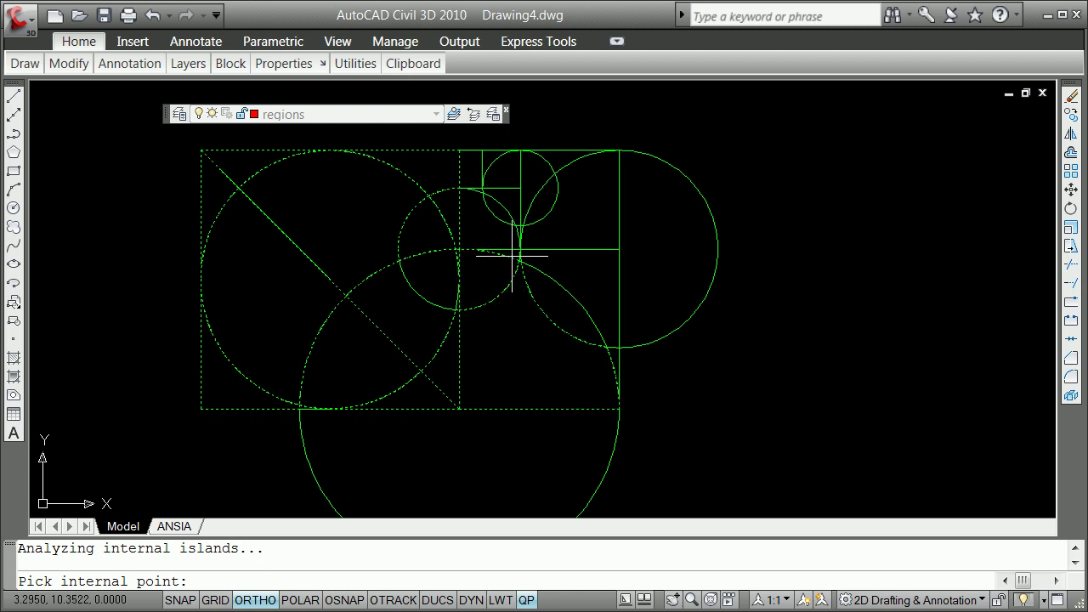
left_click(539, 255)
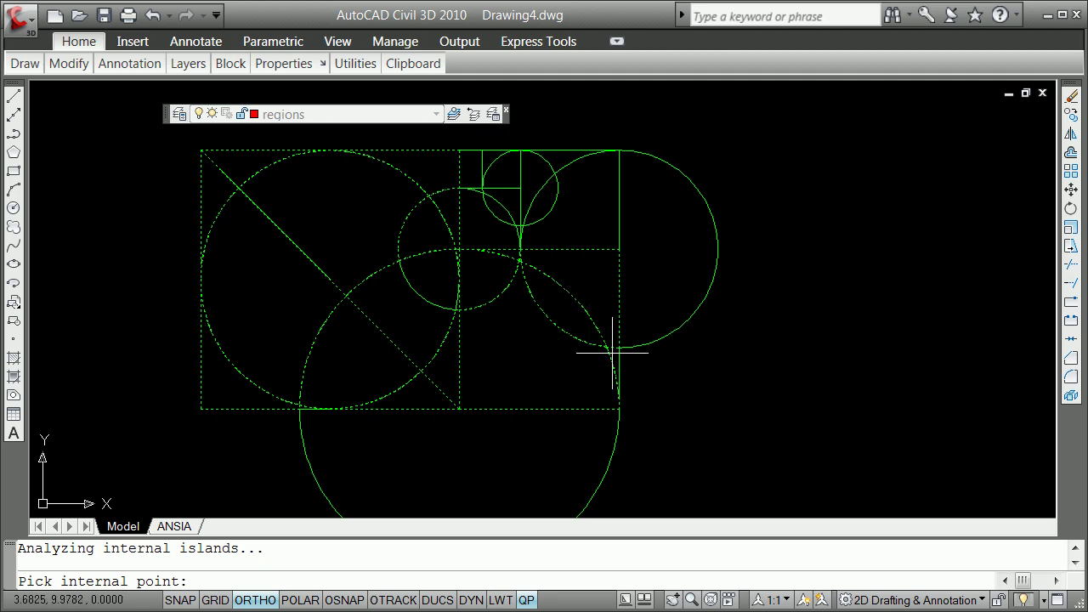
scroll(514, 255, "up", 5)
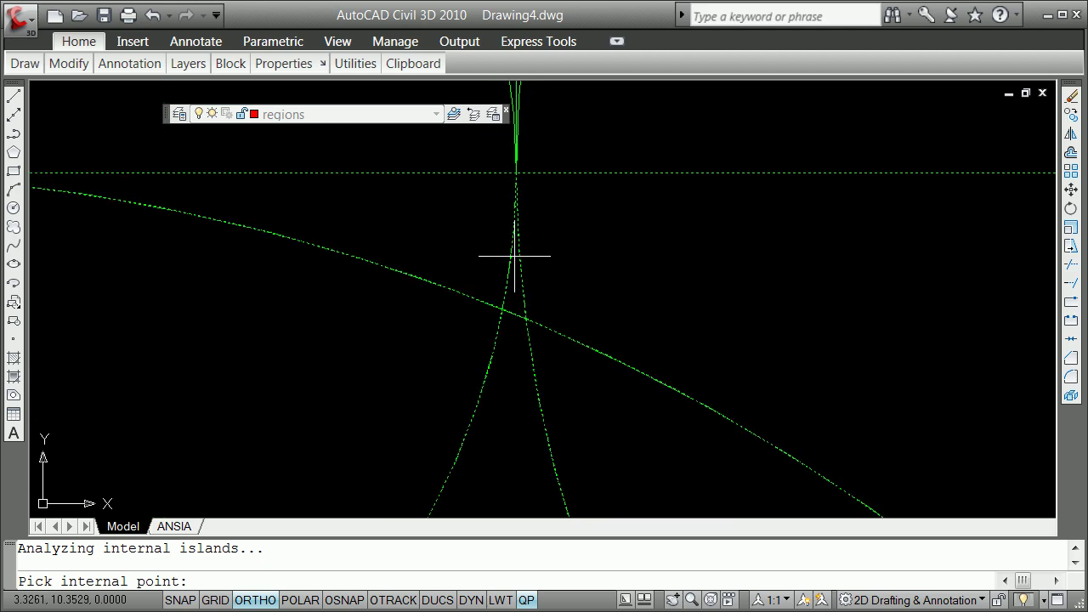
scroll(514, 255, "up", 4)
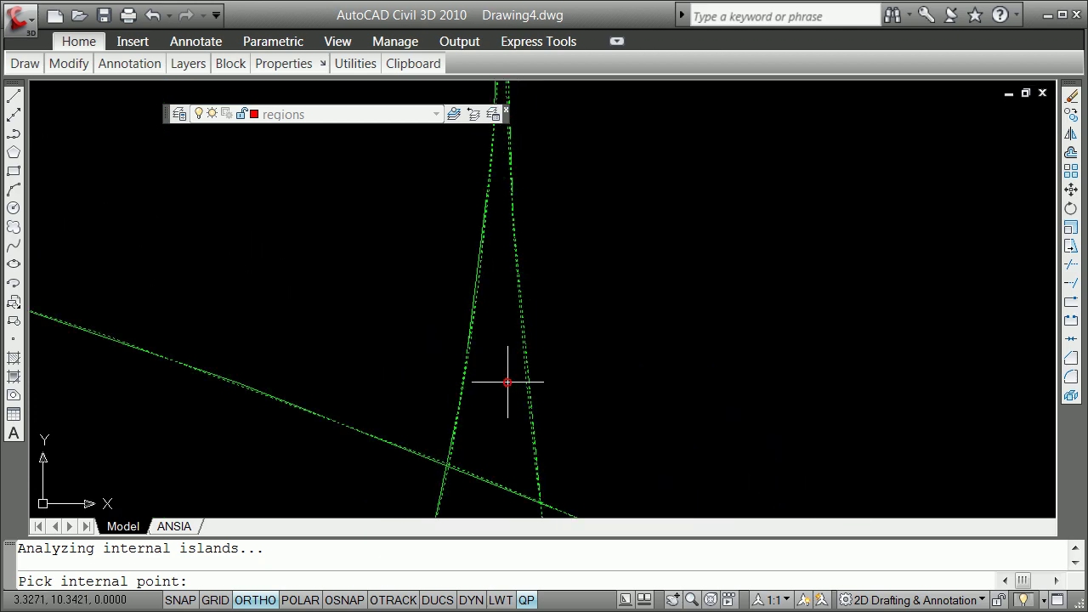
scroll(509, 381, "down", 3)
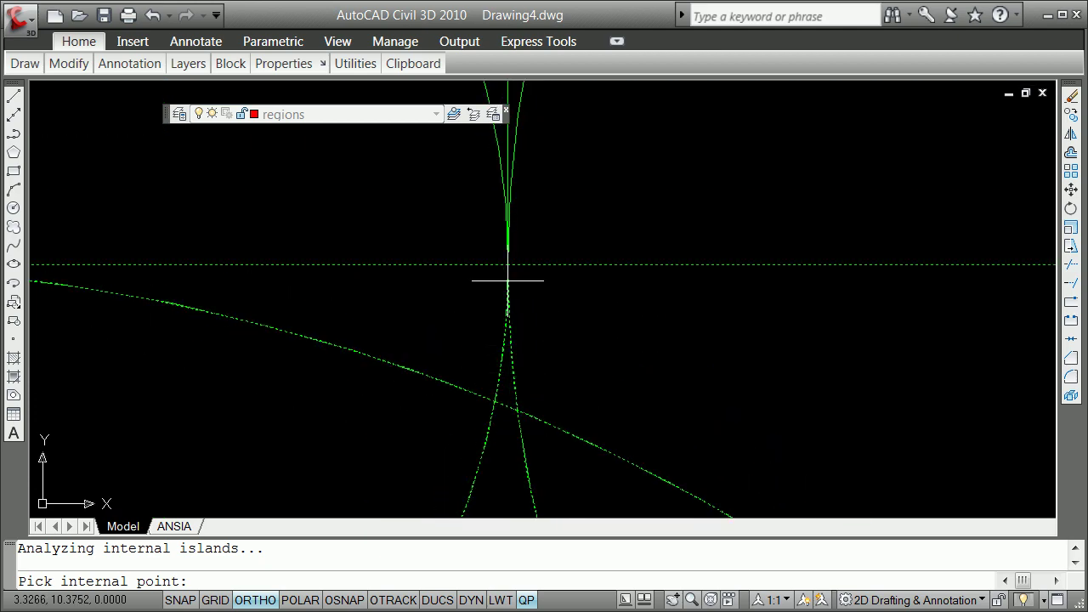
scroll(507, 280, "down", 6)
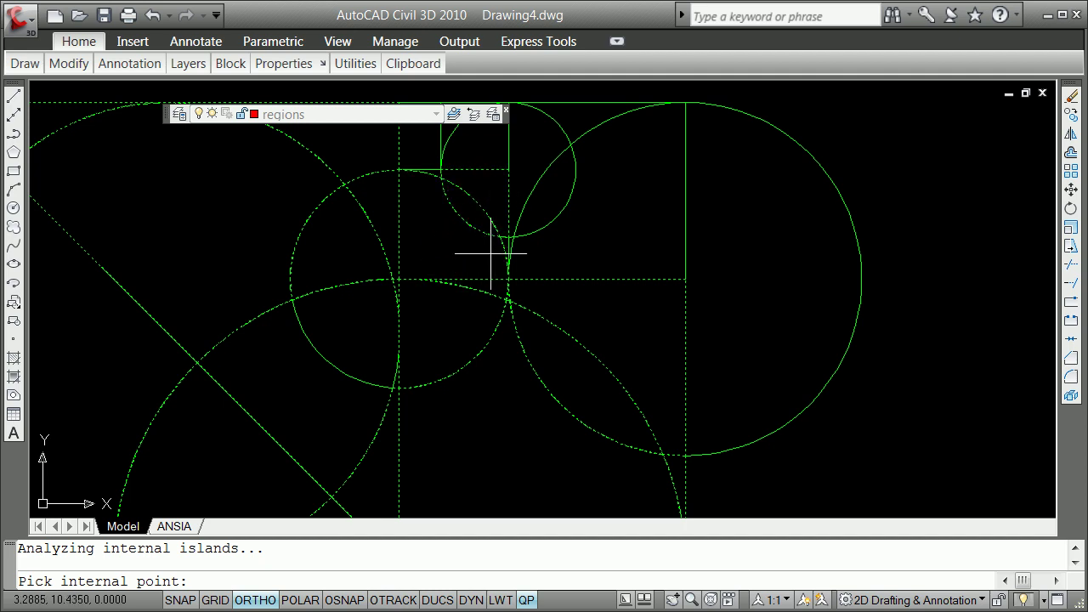
scroll(491, 253, "up", 6)
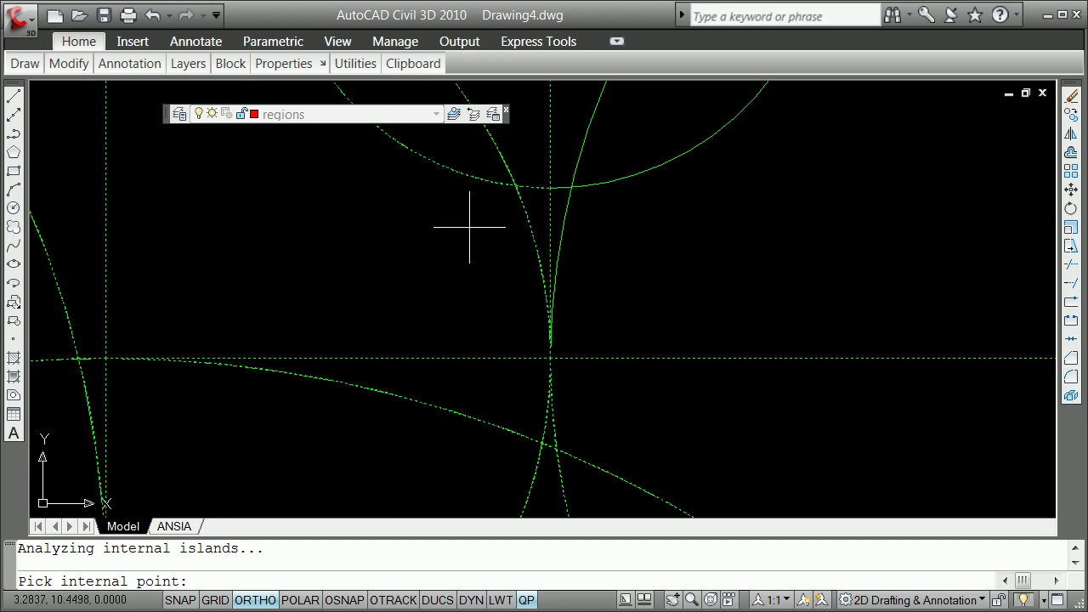
scroll(455, 226, "down", 6)
scroll(443, 225, "up", 3)
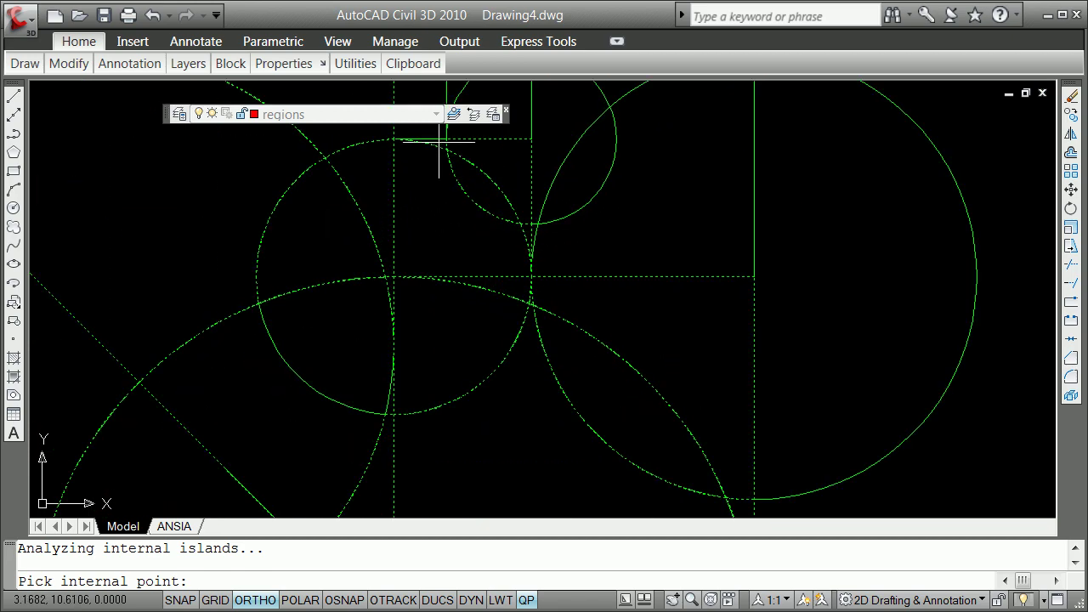
scroll(536, 232, "up", 5)
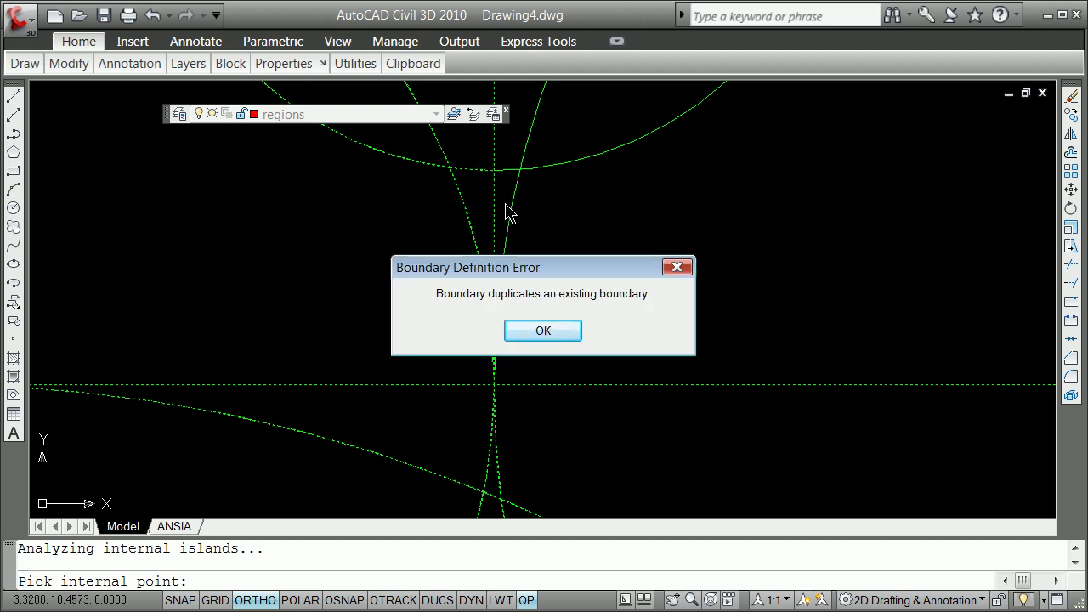
Dismiss the boundary error and pick more enclosed areas in and around the right circle
left_click(548, 333)
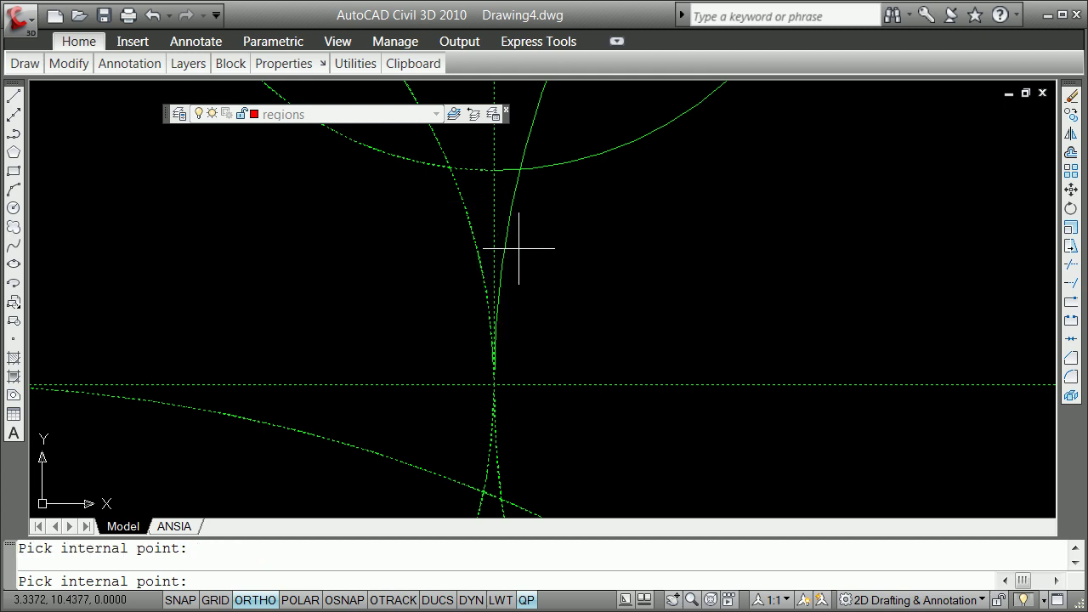
left_click(503, 198)
left_click(554, 250)
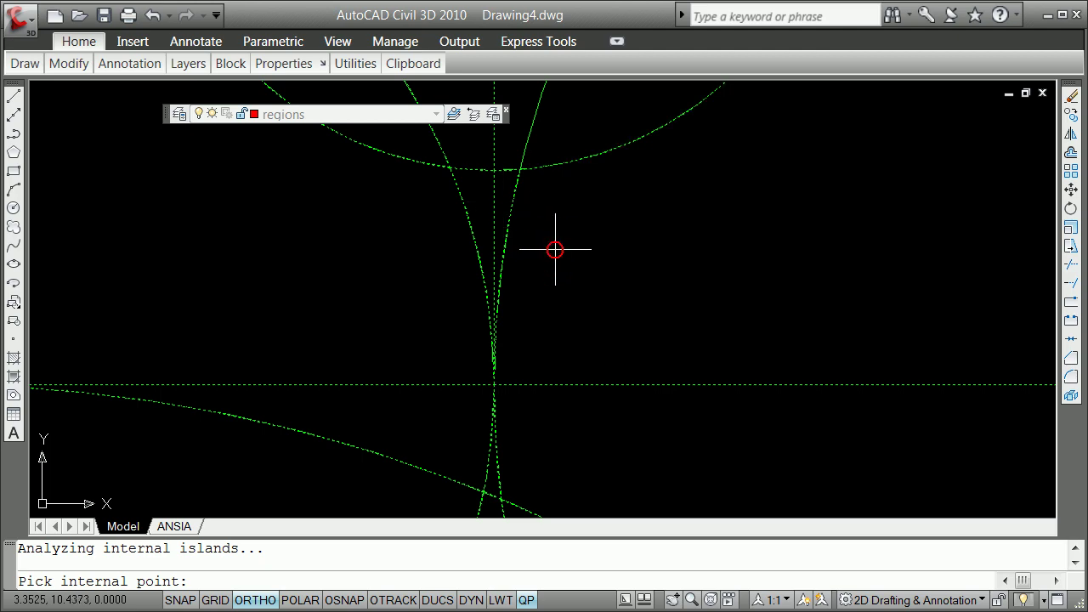
scroll(559, 249, "down", 5)
scroll(554, 235, "up", 2)
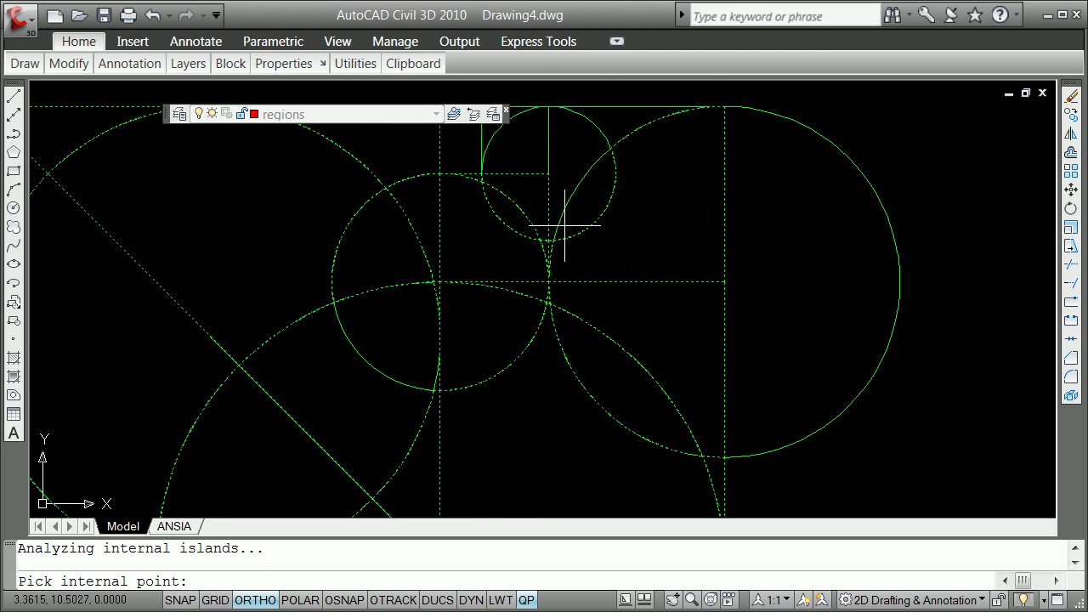
left_click(582, 210)
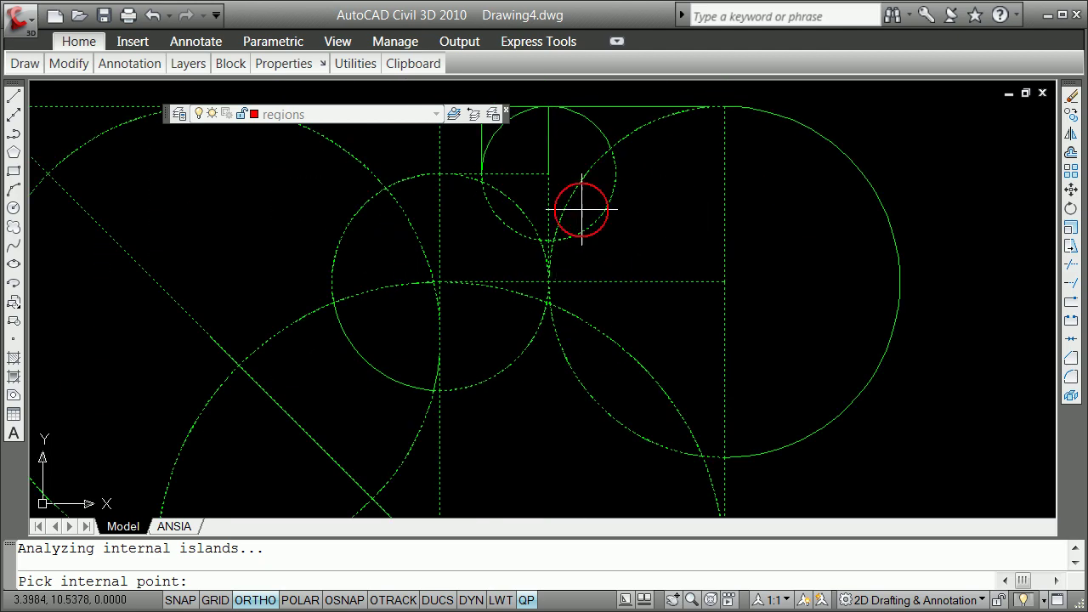
left_click(575, 165)
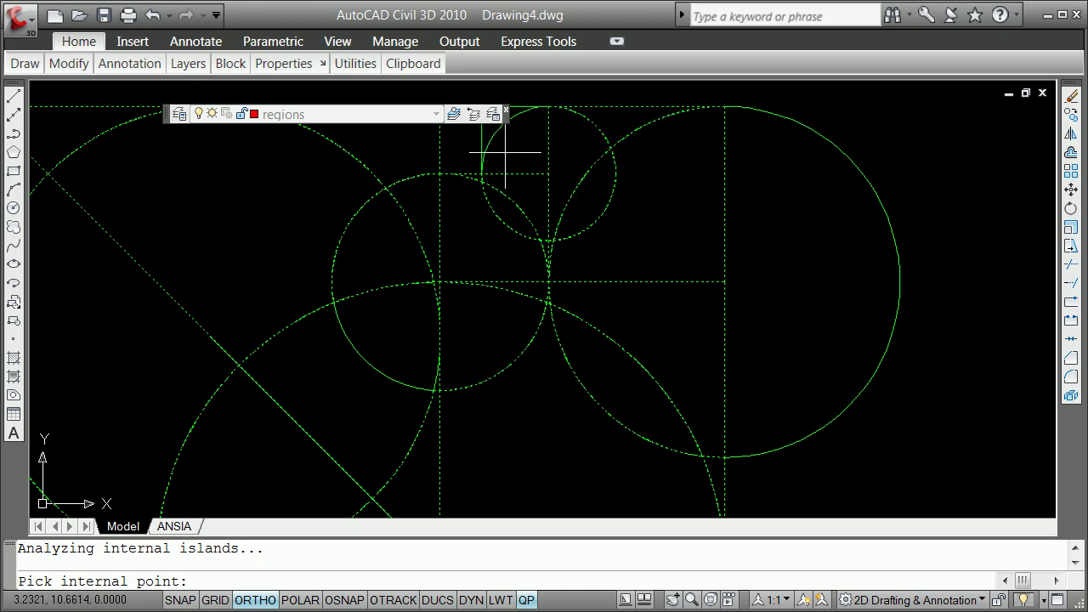
Pick the enclosed areas beside the small circle and another inside the right circle
scroll(501, 151, "down", 4)
scroll(500, 150, "up", 4)
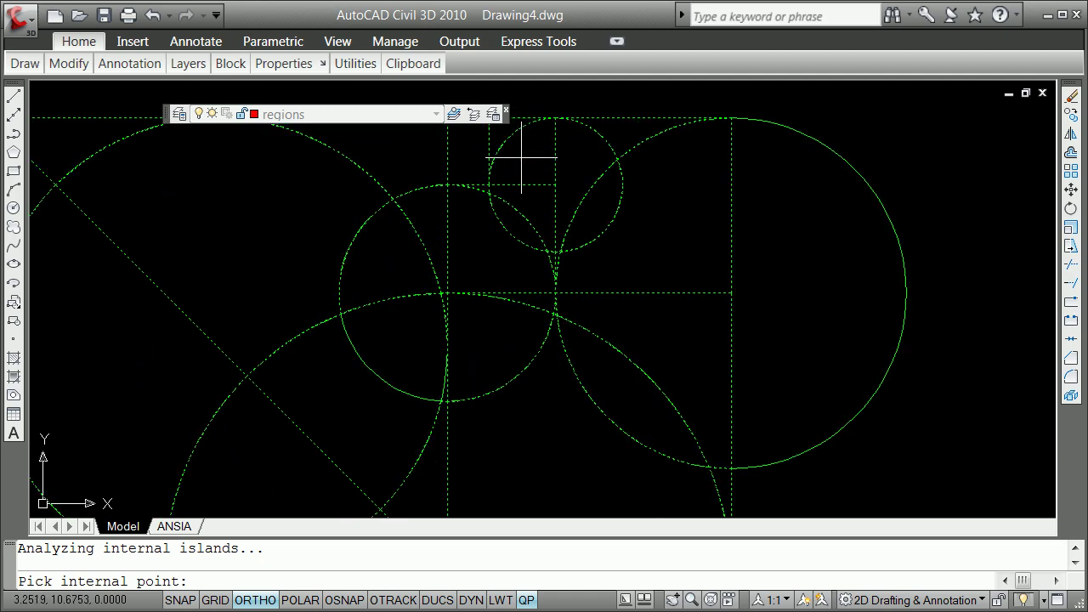
left_click(529, 155)
left_click(477, 168)
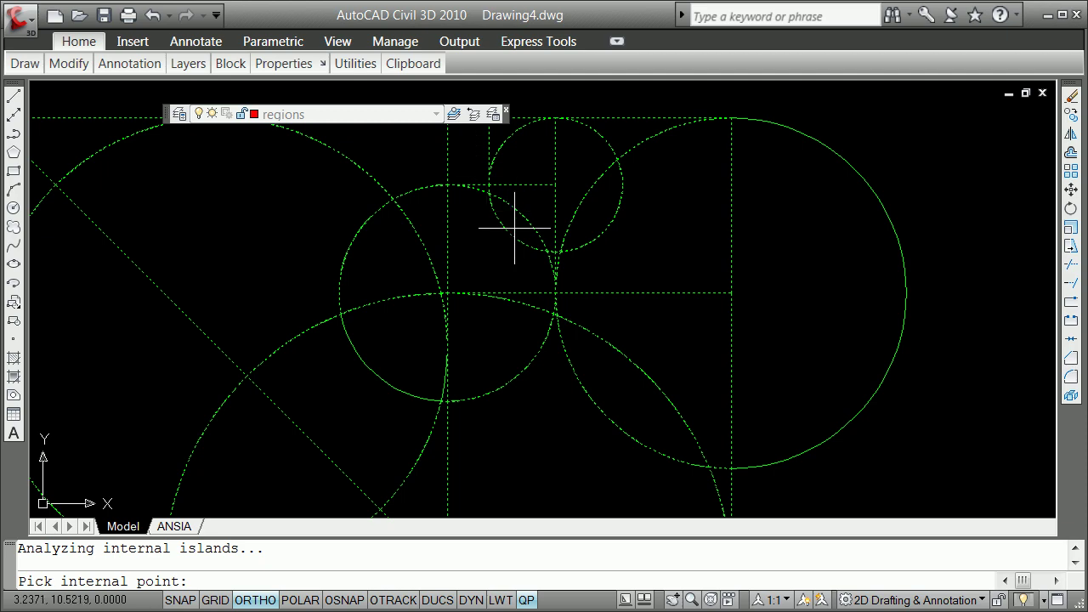
scroll(512, 230, "down", 4)
scroll(543, 274, "up", 5)
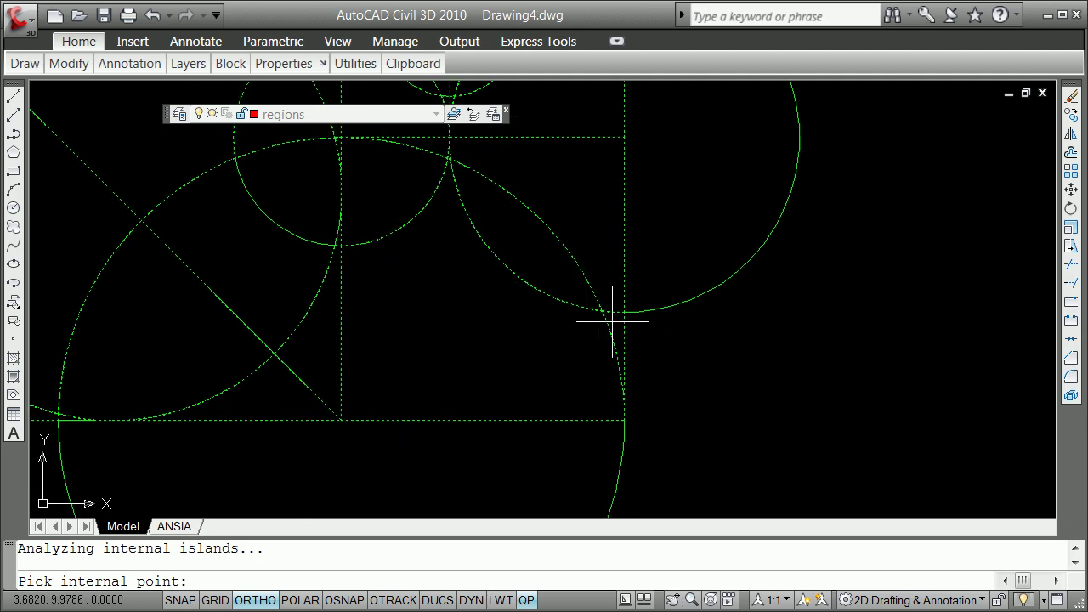
scroll(626, 312, "down", 4)
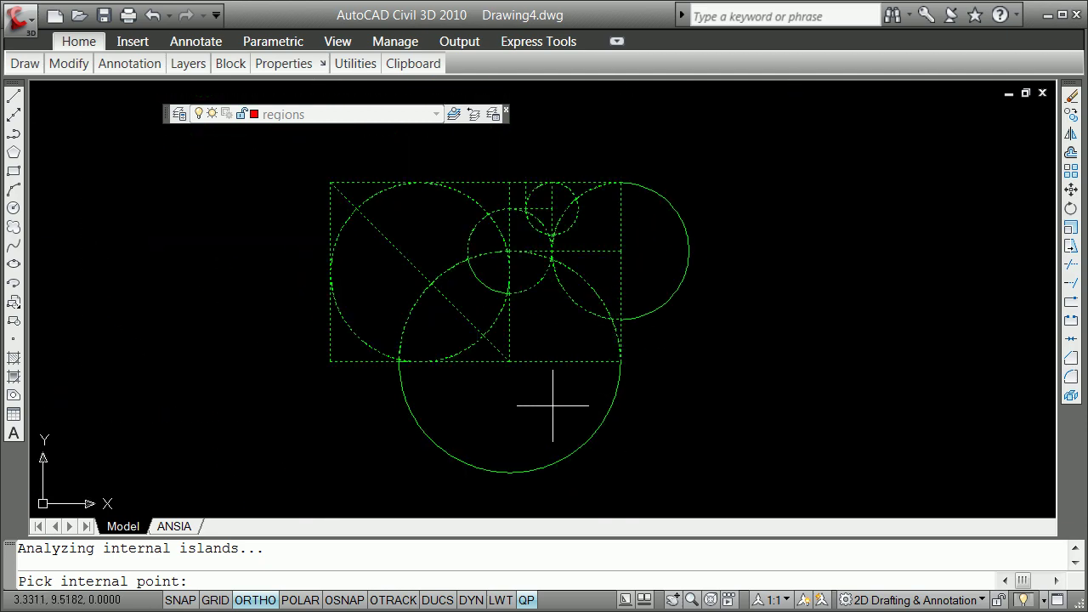
scroll(459, 367, "up", 3)
scroll(311, 374, "up", 2)
scroll(149, 387, "down", 2)
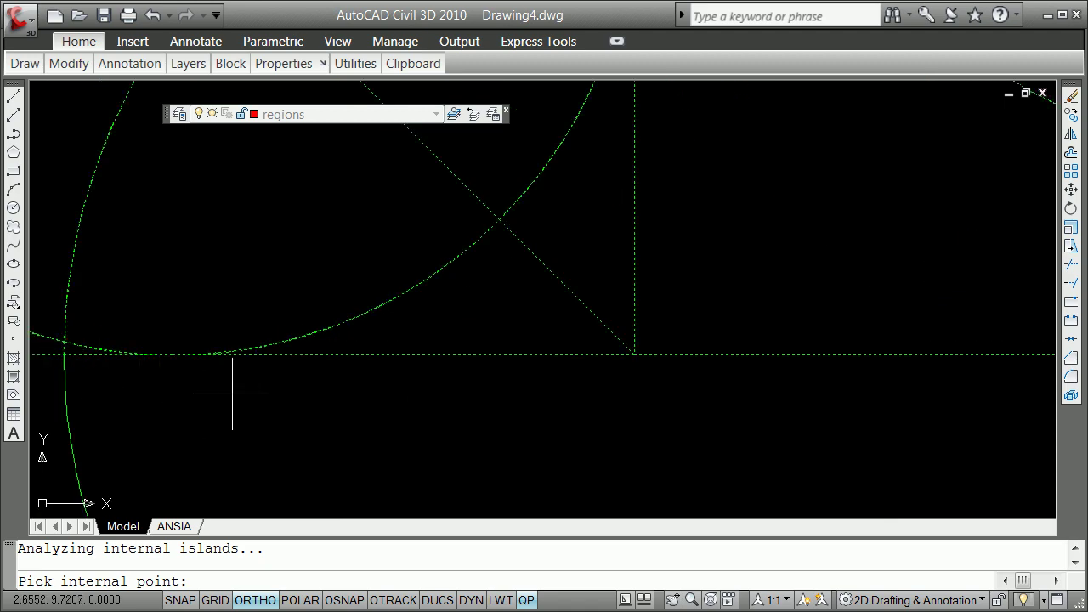
scroll(238, 386, "down", 2)
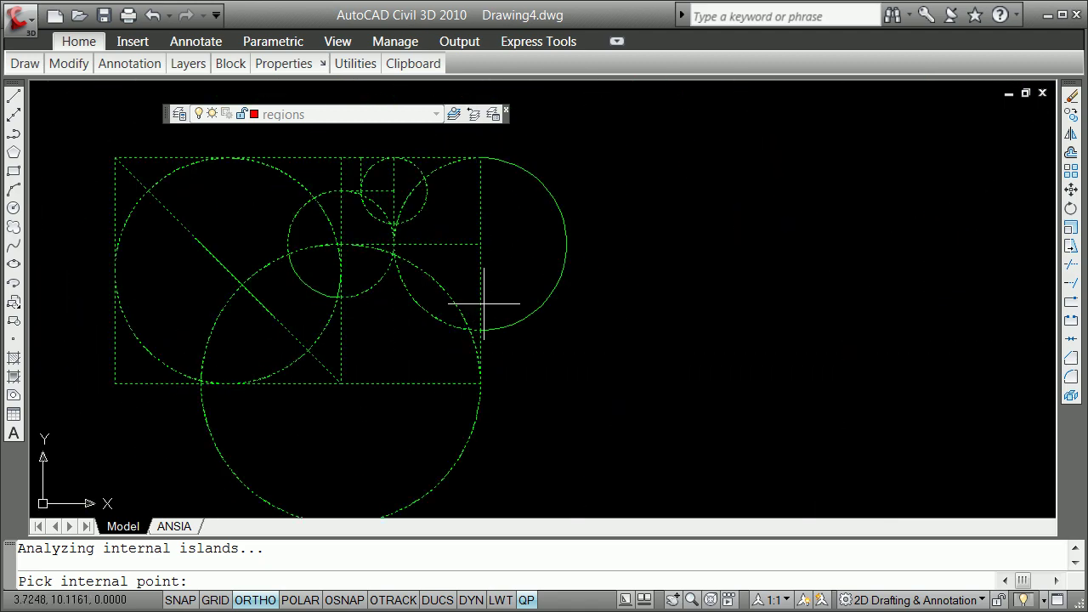
left_click(515, 265)
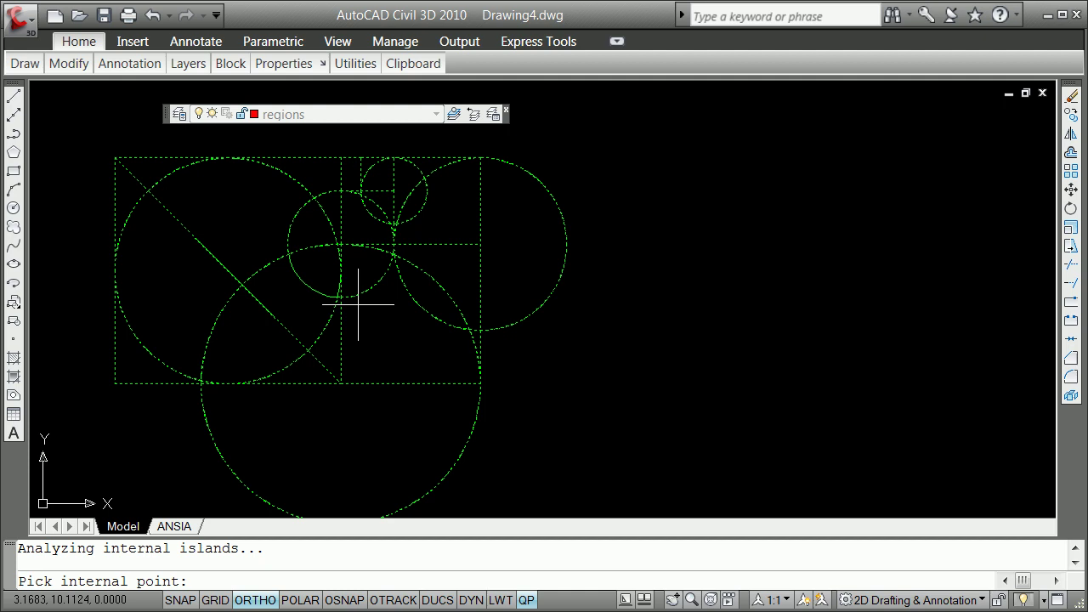
Create the picked regions, then try REGION, which finds nothing to convert
key("Return")
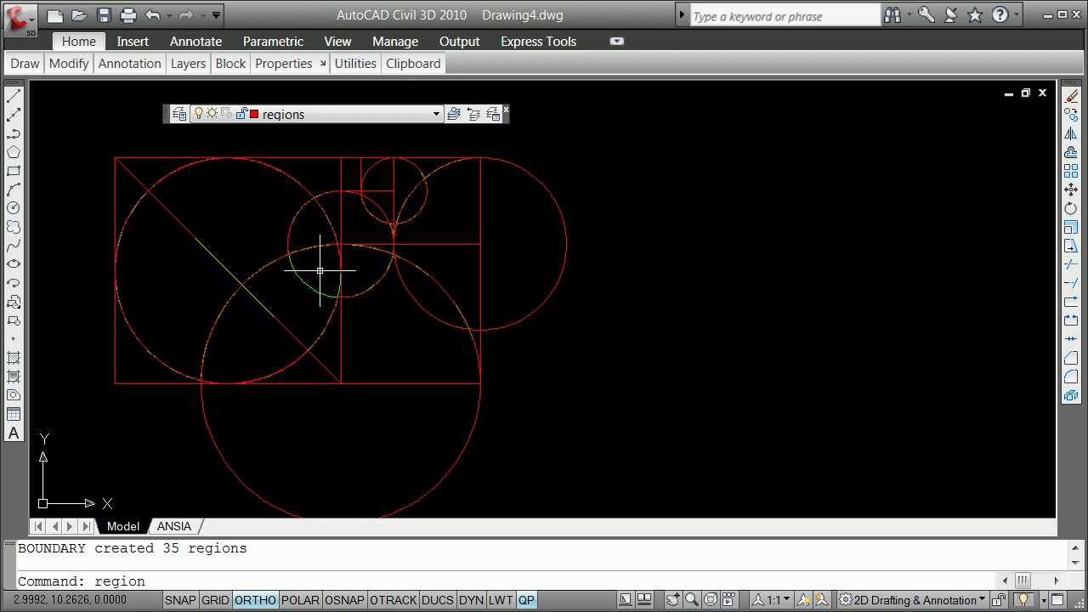
key("Return")
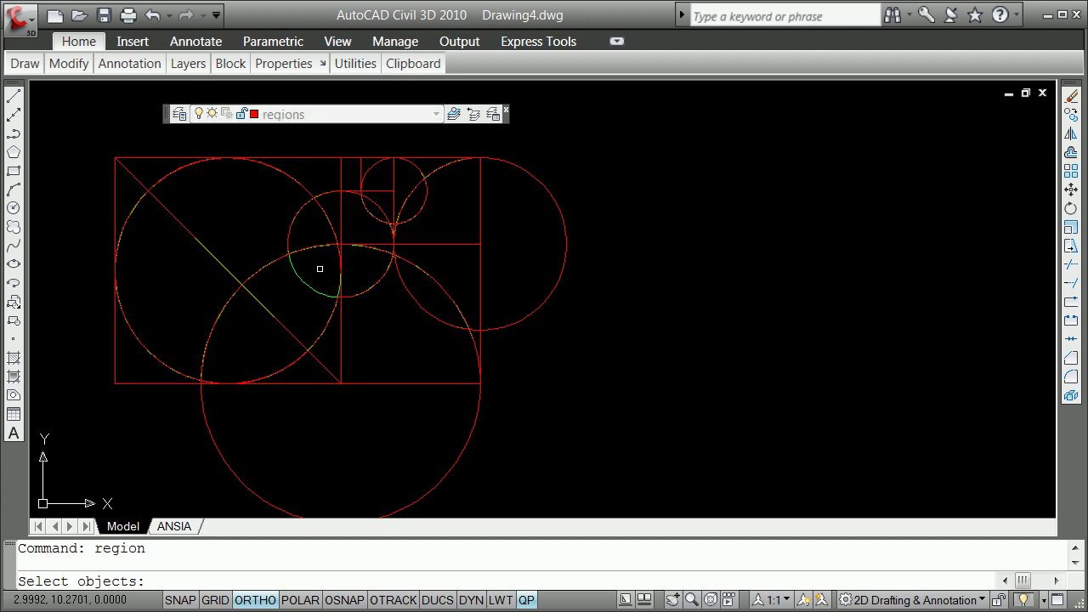
left_click(319, 269)
key("Return")
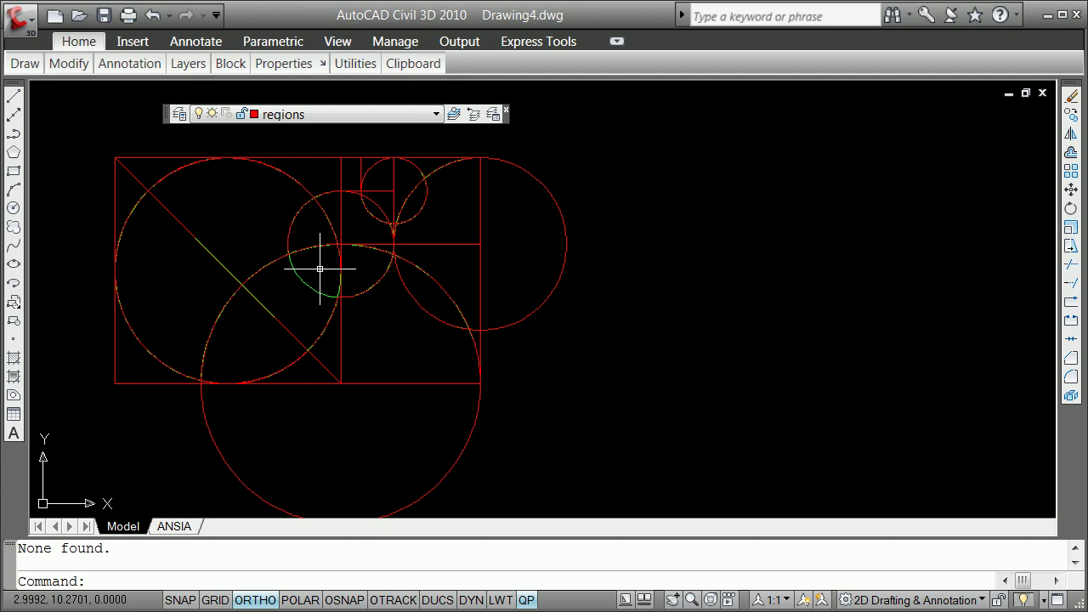
Rerun the boundary command and make one region from the area near the middle circles
key("Return")
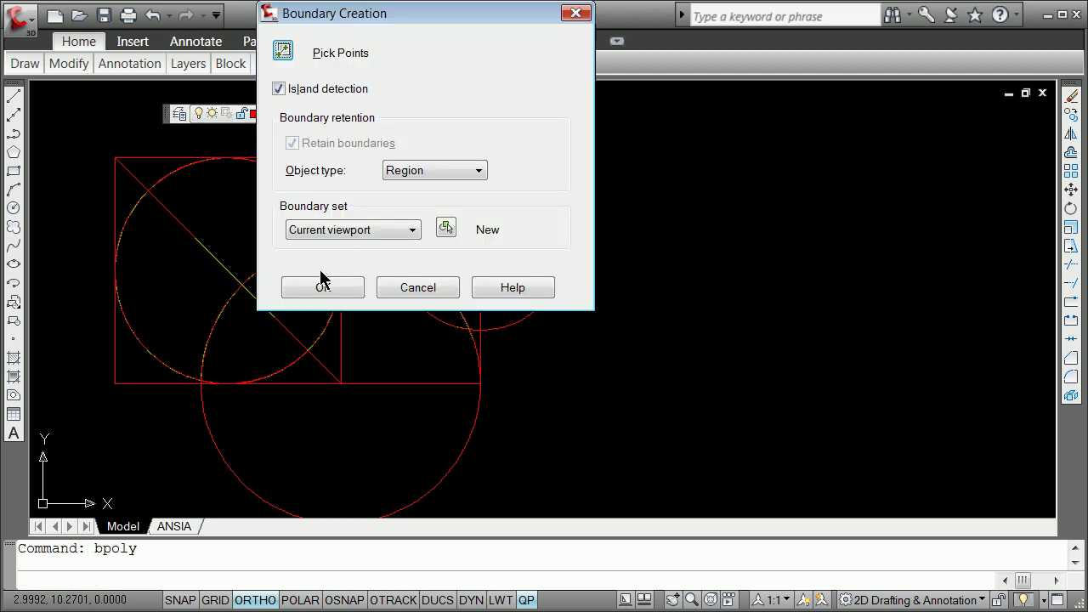
left_click(283, 53)
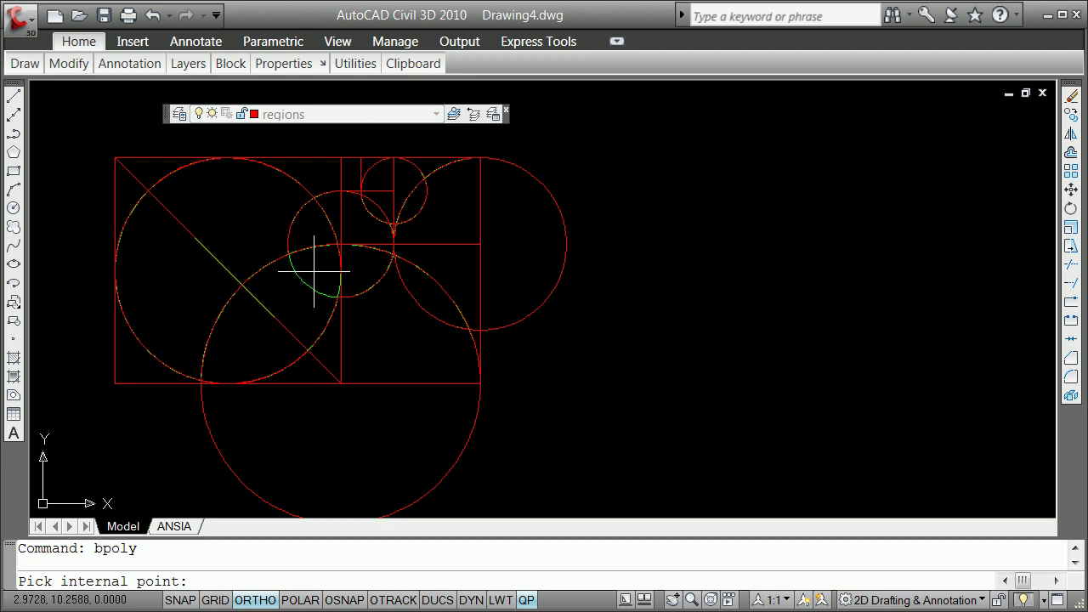
left_click(315, 272)
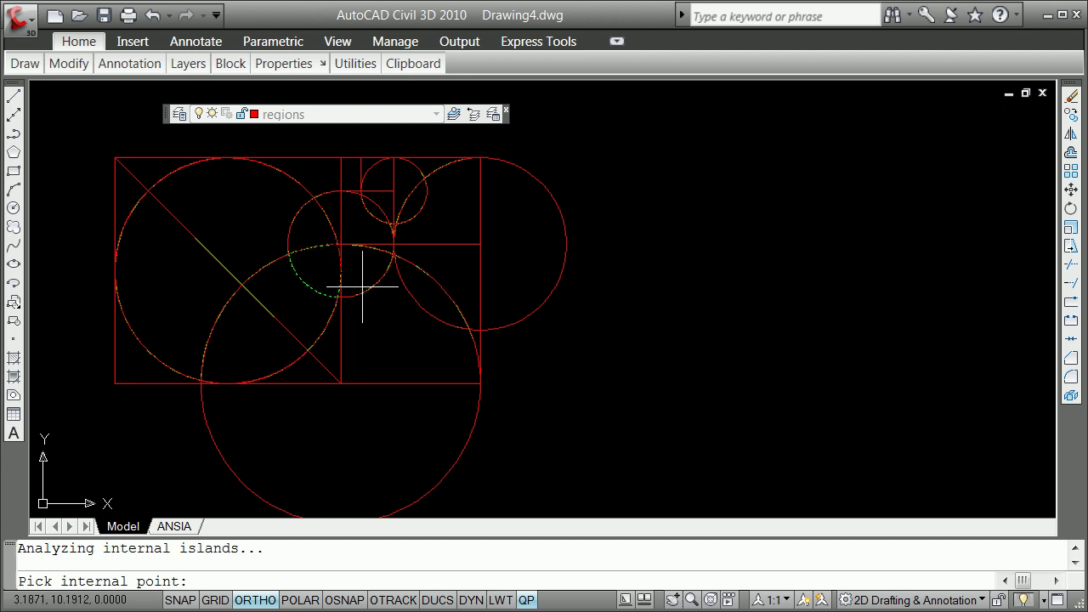
key("Return")
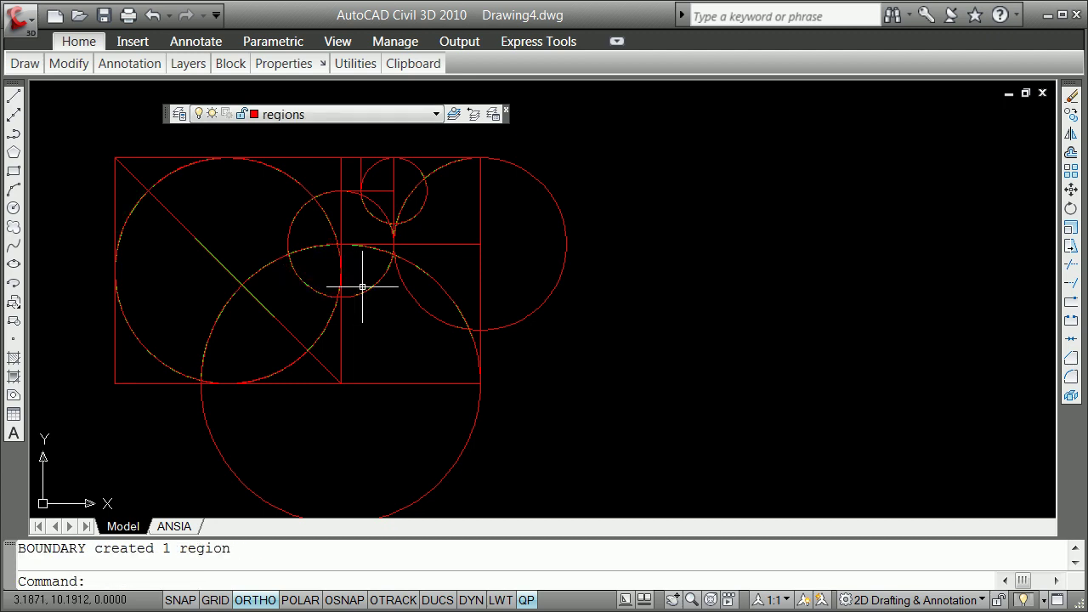
Show the Layers II toolbar and float it at the top right of the screen
right_click(170, 115)
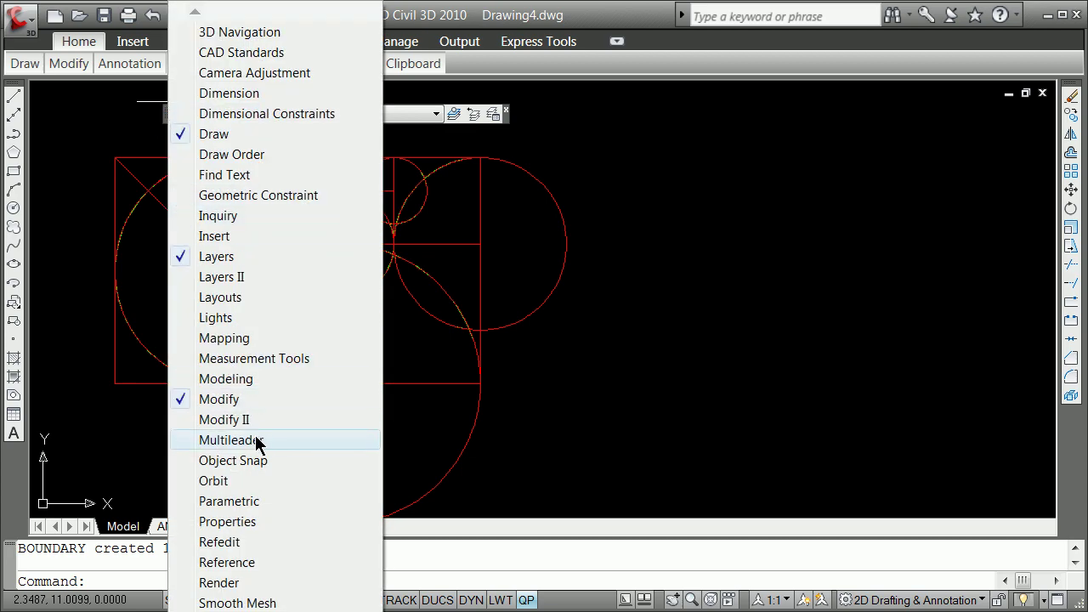
left_click(229, 279)
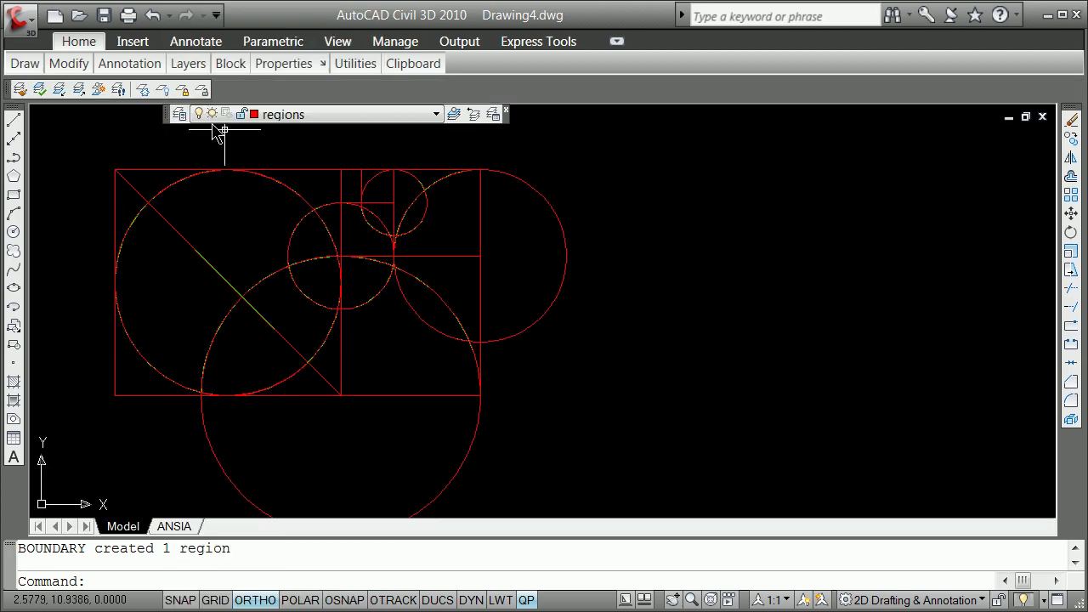
mouse_move(7, 96)
left_mouse_down()
mouse_move(488, 161)
mouse_move(736, 145)
left_mouse_up()
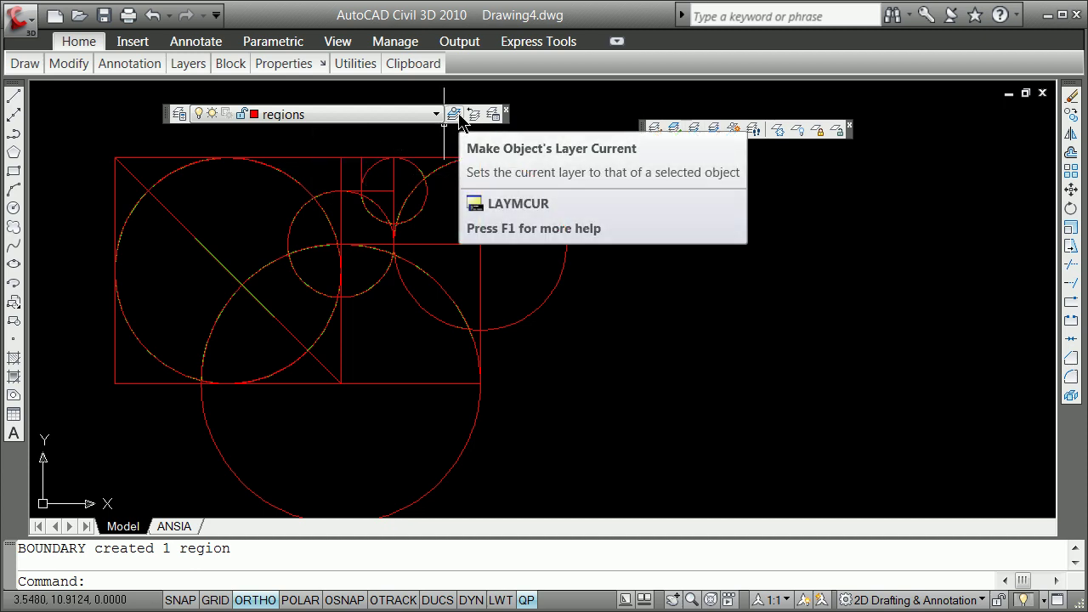
Isolate the regions layer with Layer Isolate by selecting the red right circle
right_click(168, 121)
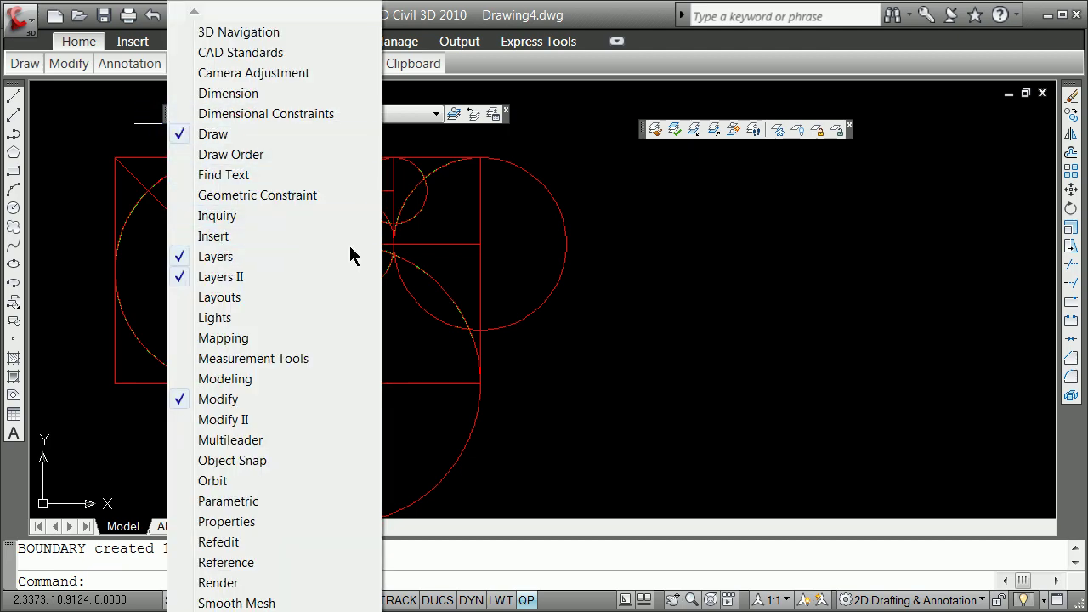
left_click(753, 200)
left_click(754, 201)
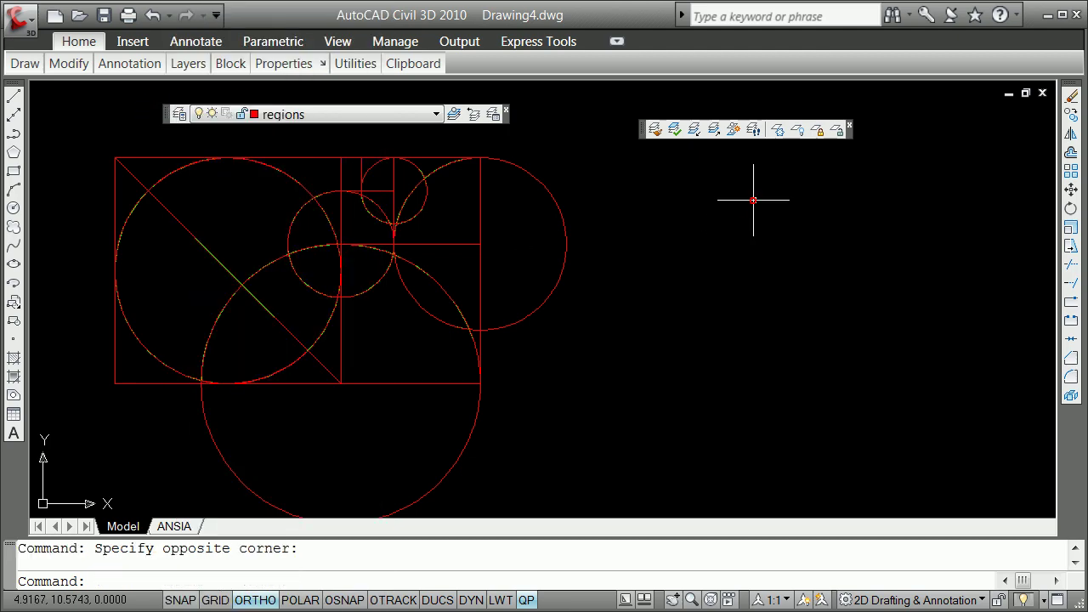
left_click(700, 130)
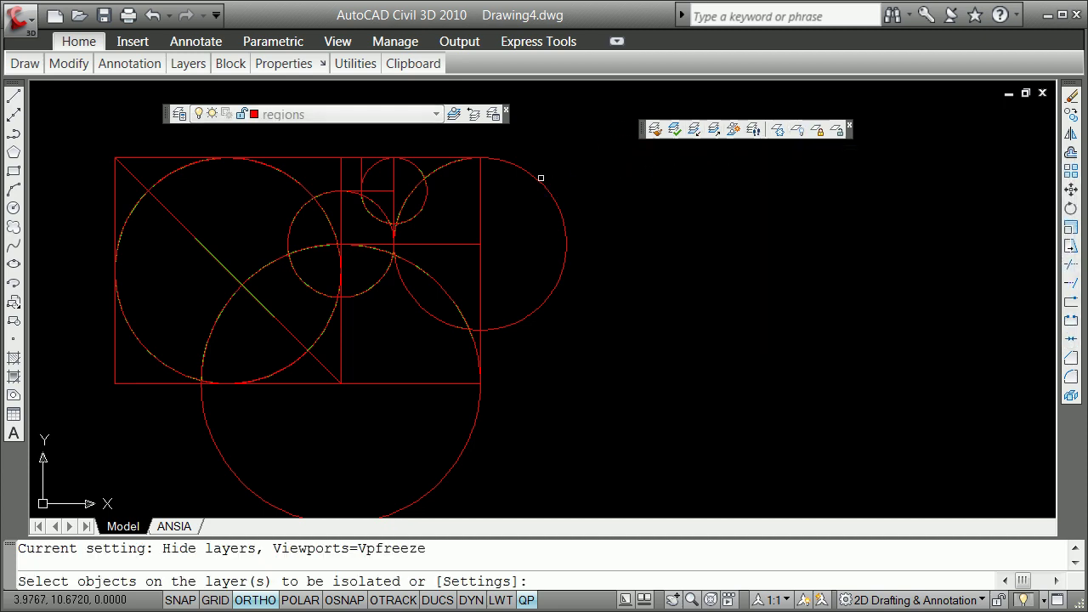
left_click(538, 181)
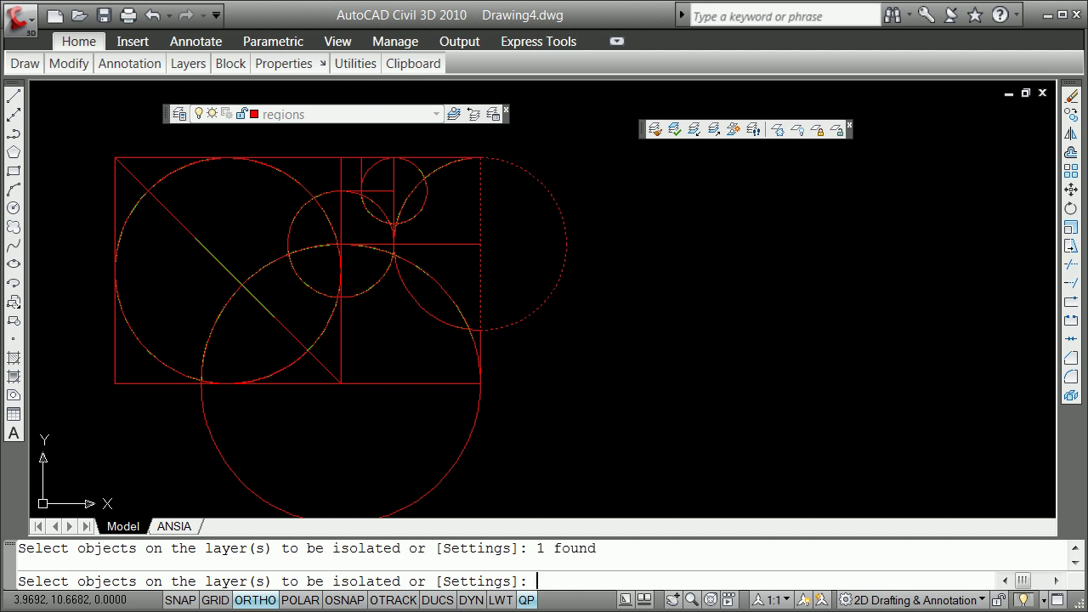
key("Return")
scroll(539, 183, "down", 2)
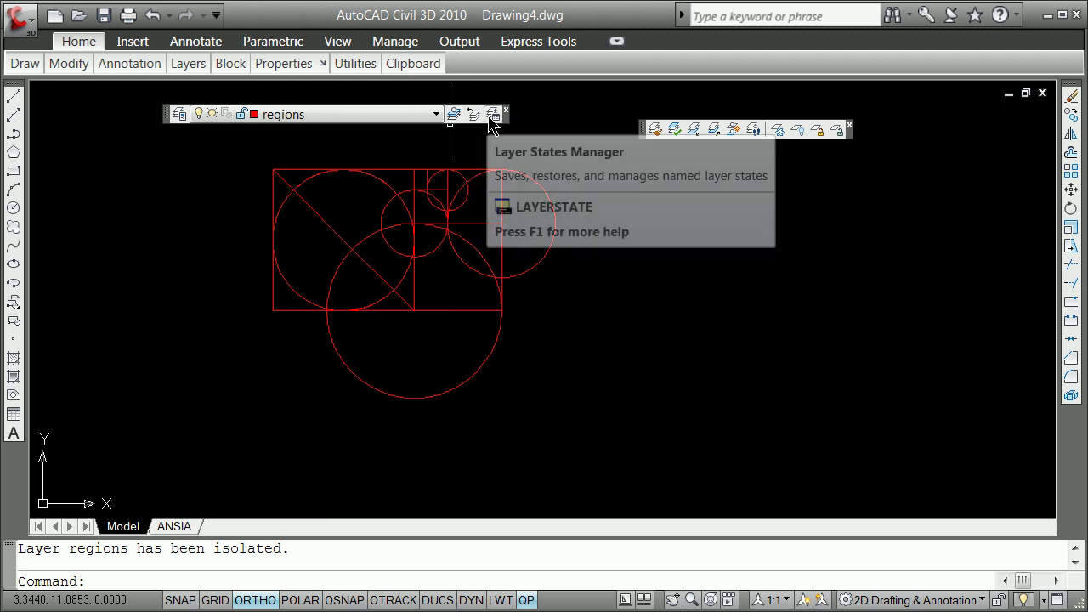
Save the current layer settings as a new layer state named justregions
left_click(493, 115)
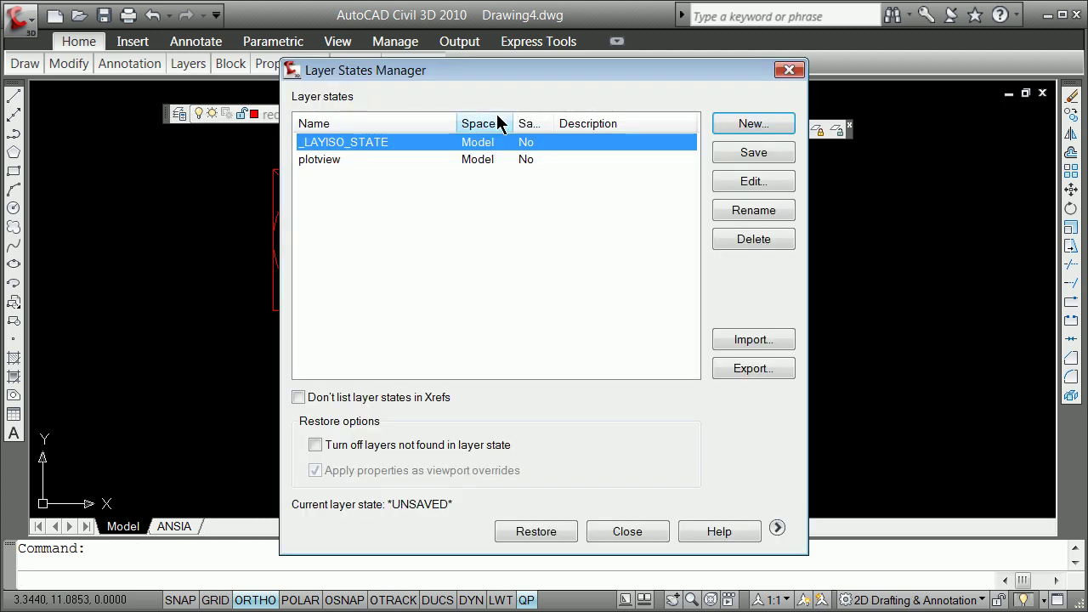
left_click(743, 128)
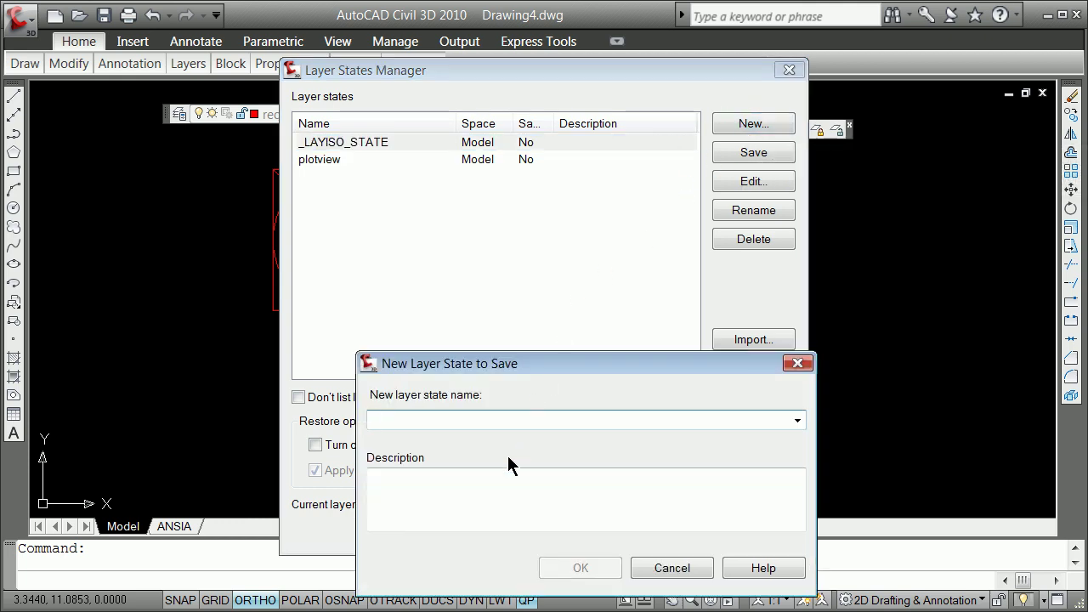
left_click(460, 418)
type("justregions")
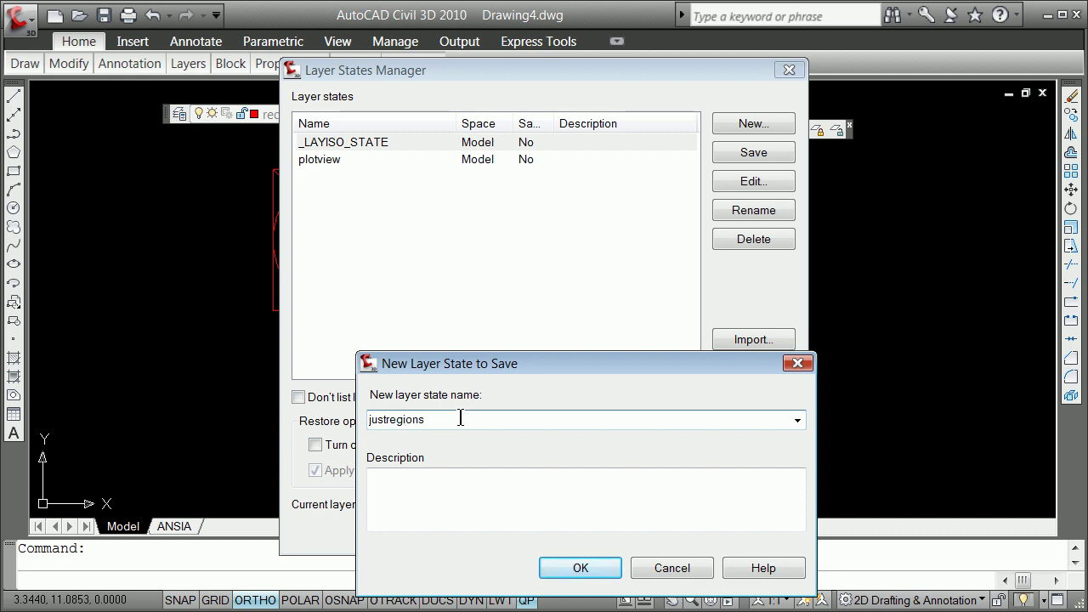
left_click(611, 570)
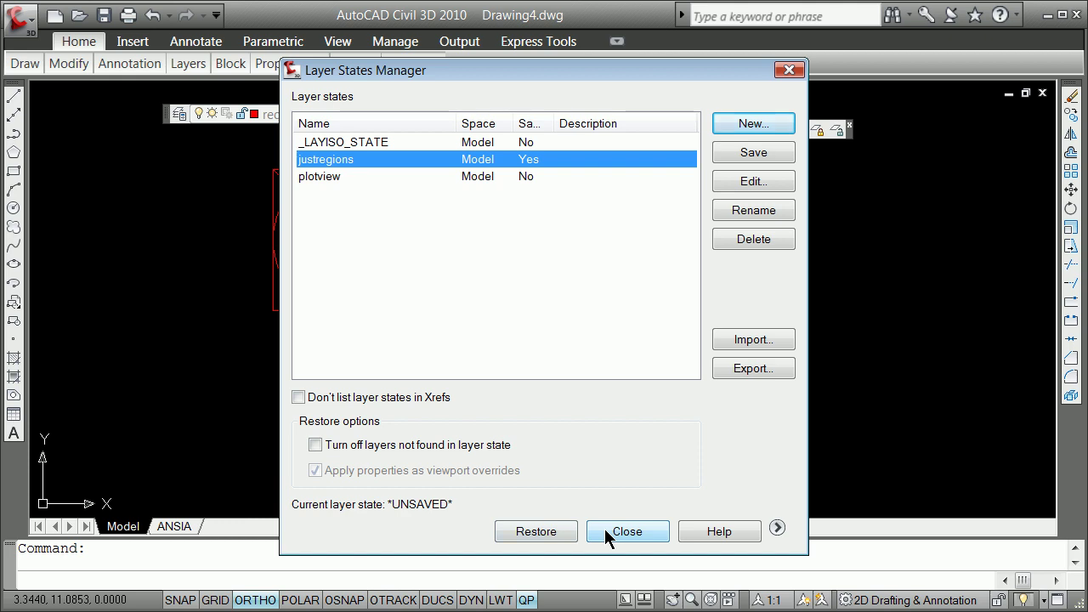
Close the Layer States Manager and split model space into two vertical viewports
left_click(625, 531)
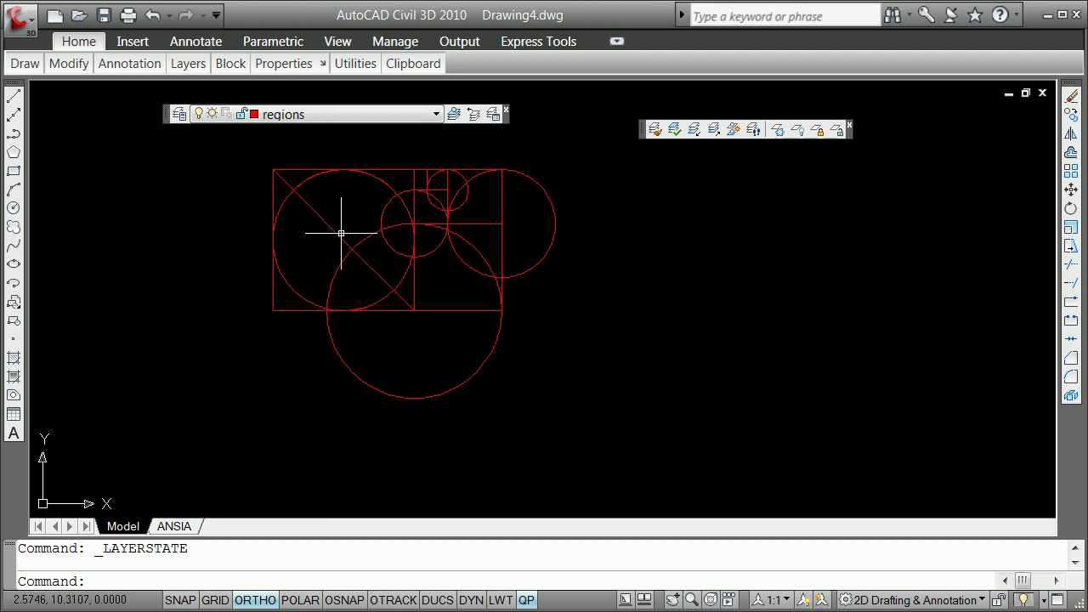
scroll(277, 210, "up", 2)
scroll(277, 211, "down", 5)
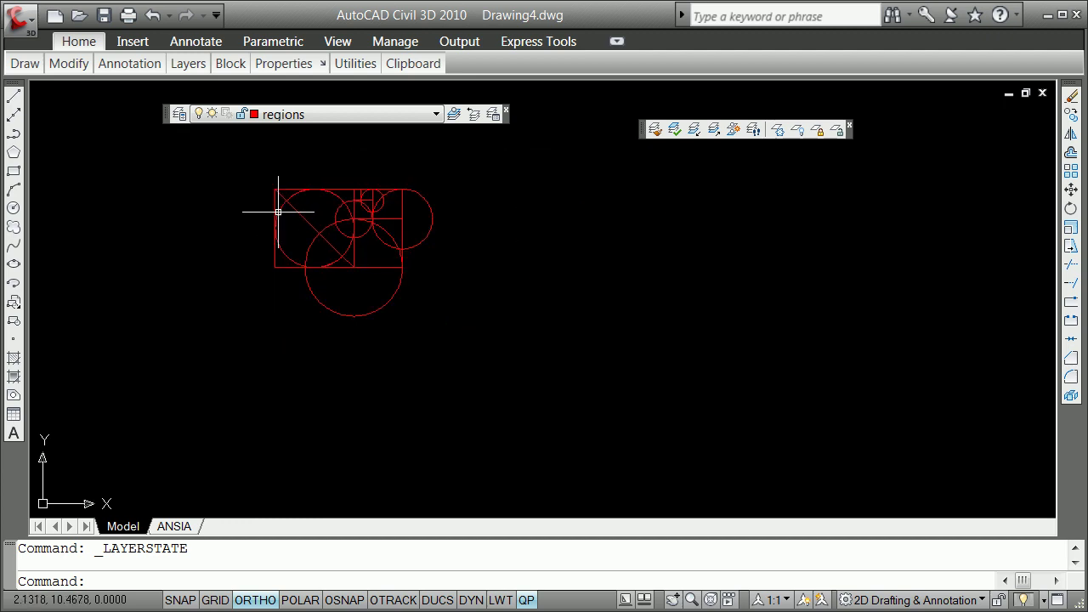
scroll(346, 222, "up", 3)
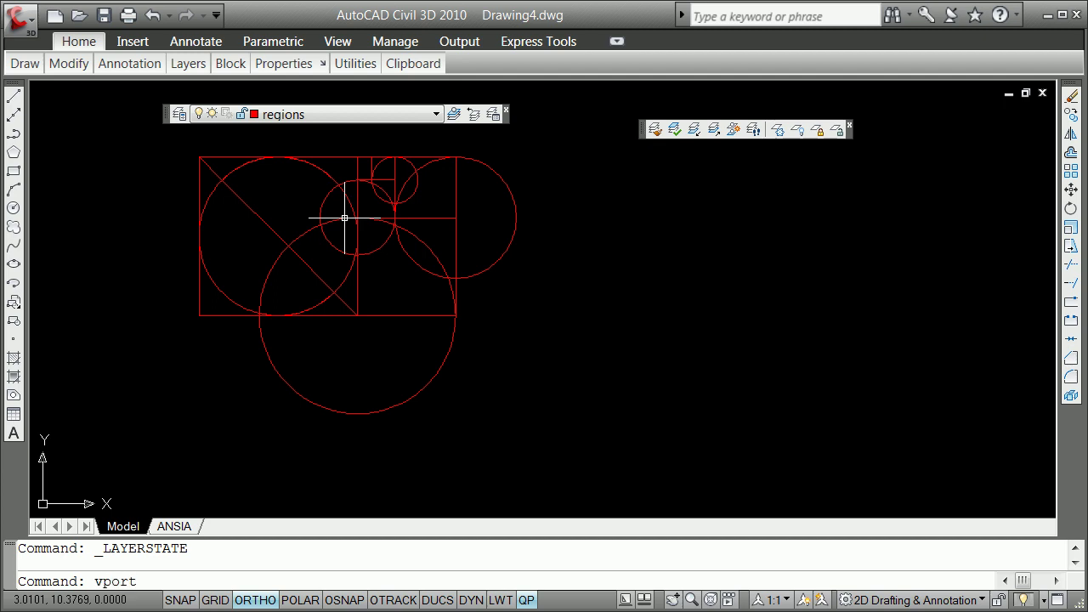
type("s")
key("Return")
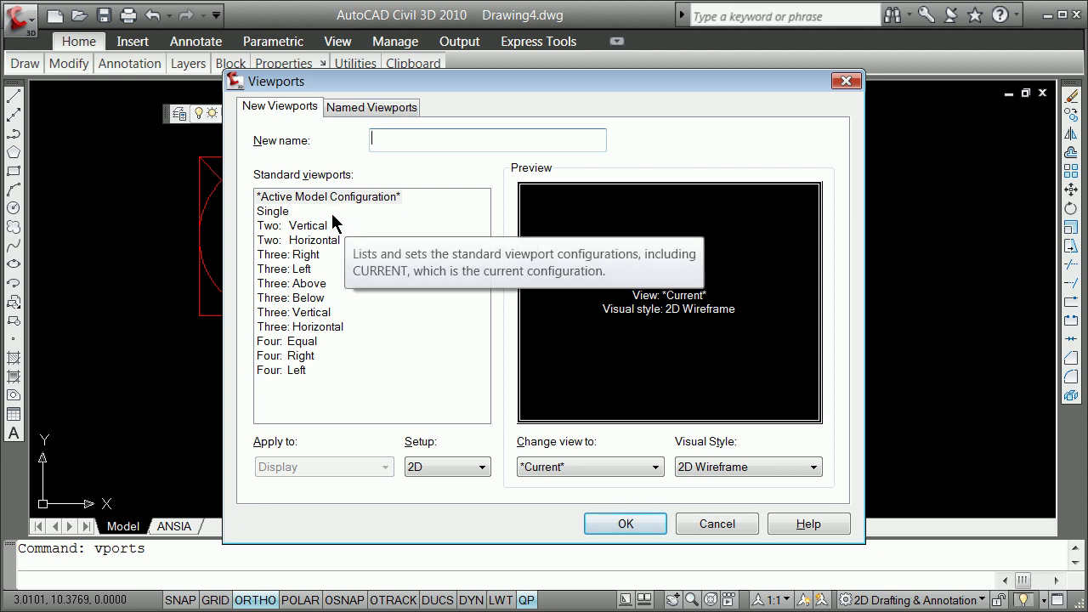
left_click(329, 224)
left_click(626, 524)
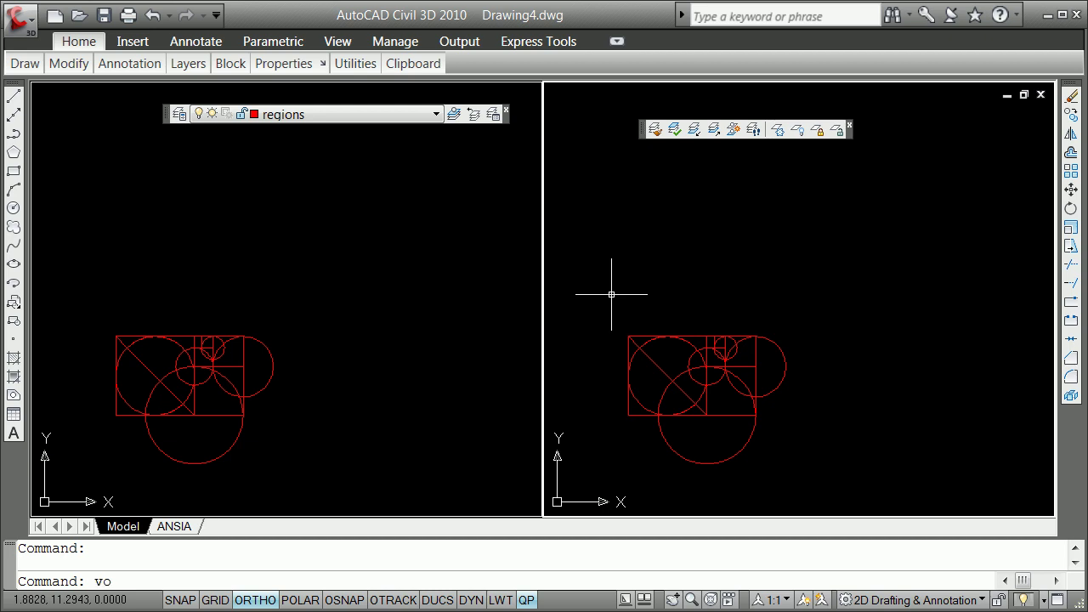
Reset to a single viewport via VPORTS, then reapply the Two: Vertical layout
type("vports")
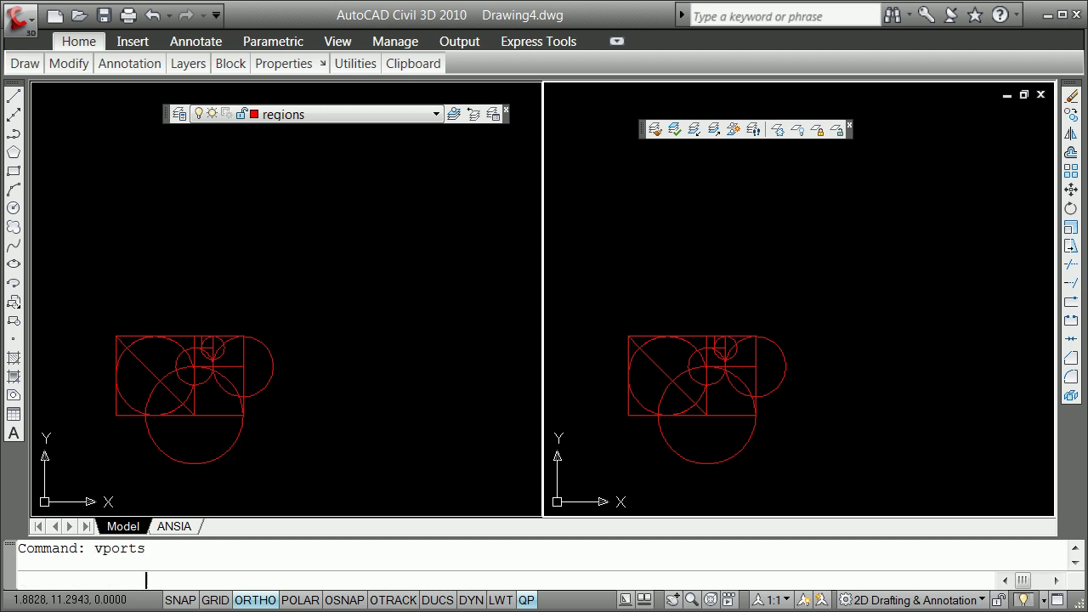
key("Return")
left_click(272, 211)
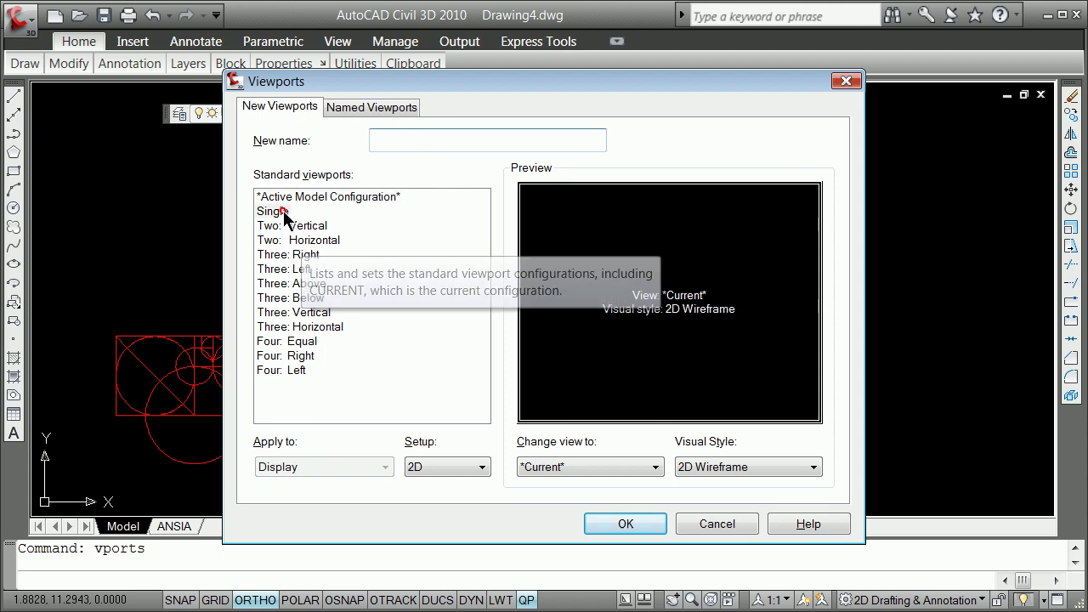
left_click(625, 524)
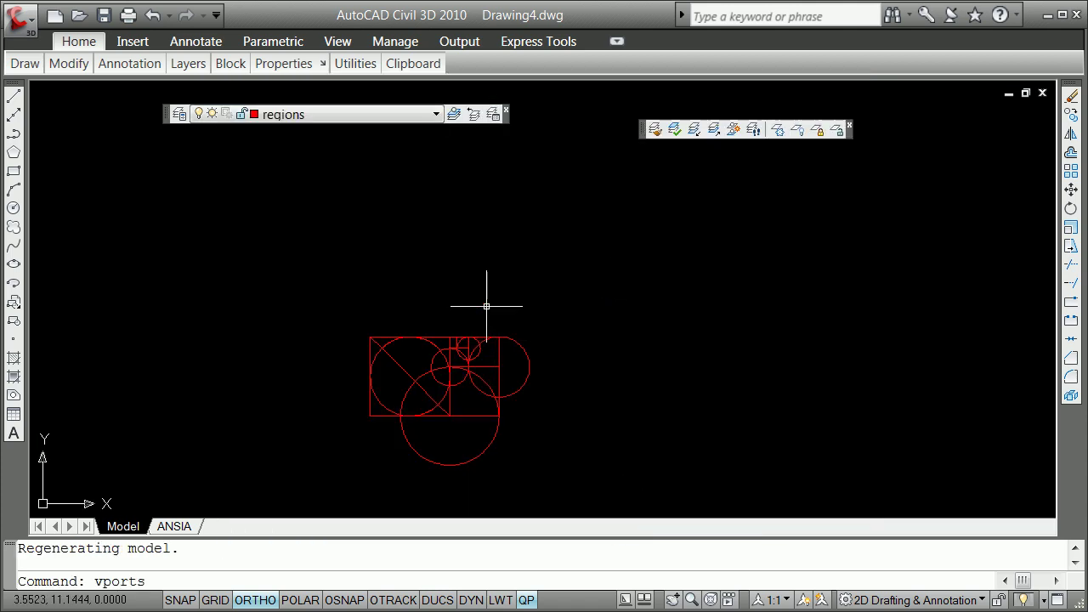
type("vports")
key("Return")
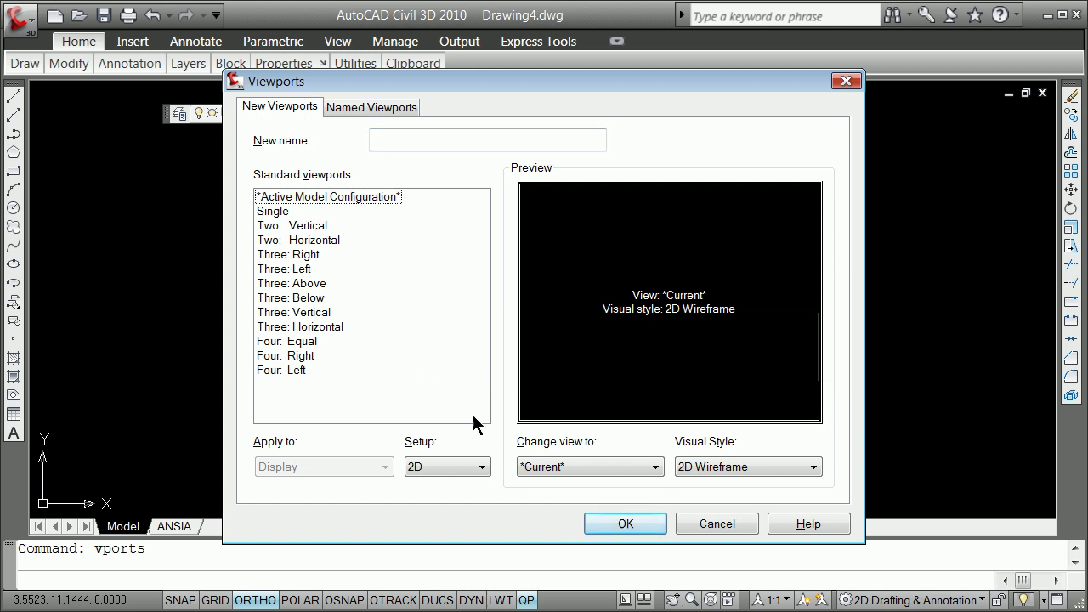
left_click(324, 227)
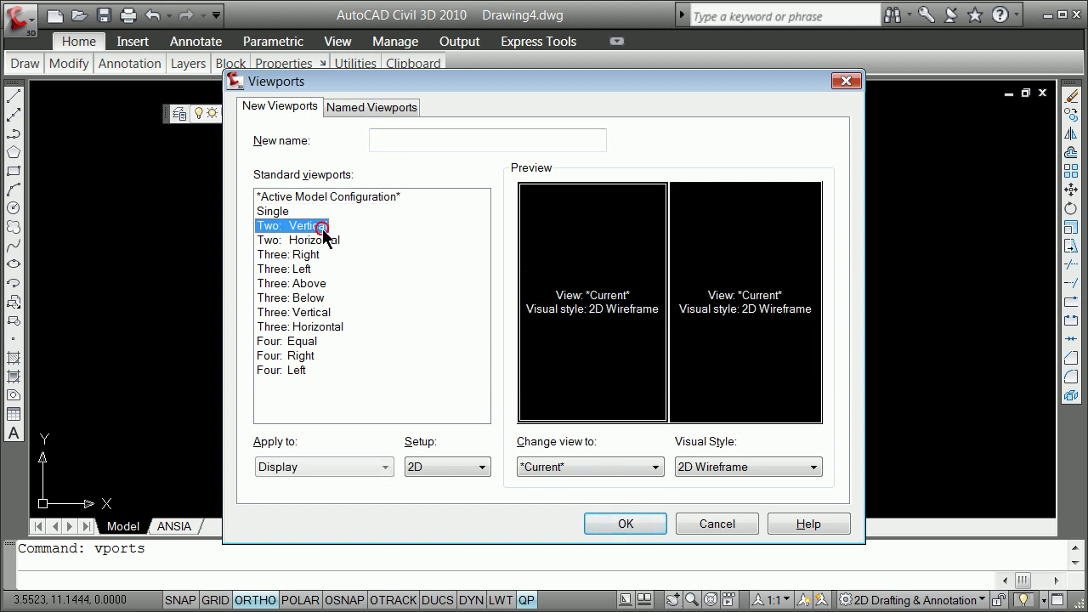
left_click(616, 528)
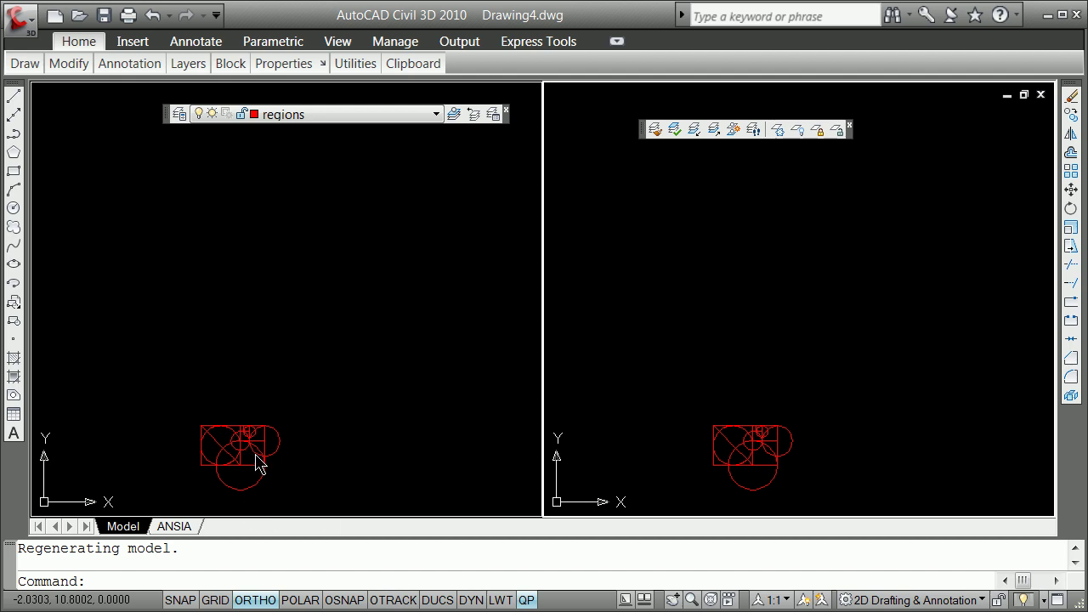
Set the right viewport to an isometric view with VPOINT 1,1,1
left_click(768, 409)
left_click(768, 408)
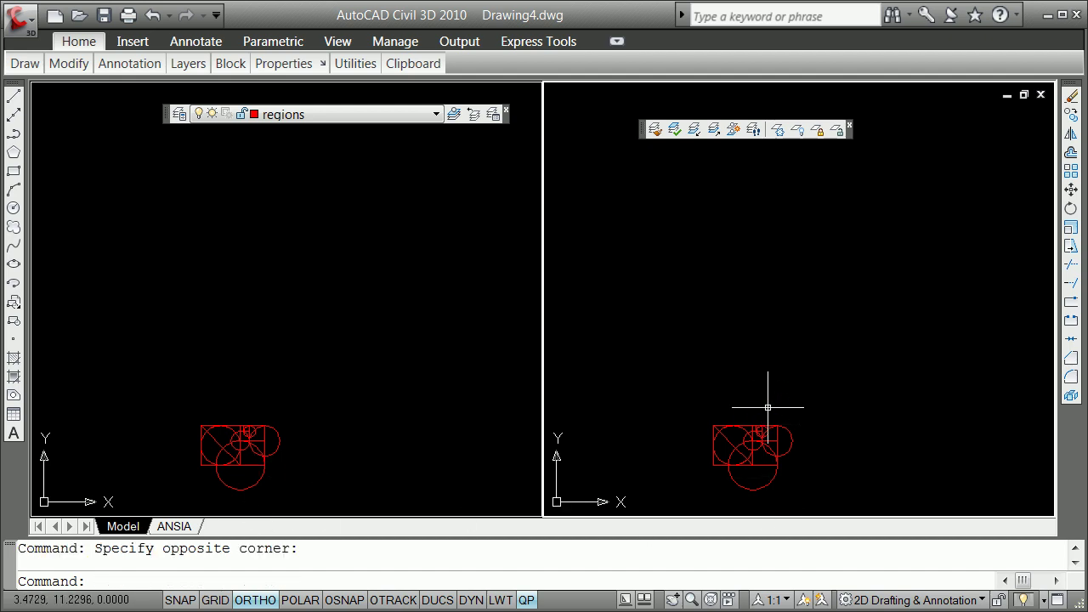
type("vpoint")
key("Return")
type("1,1,1")
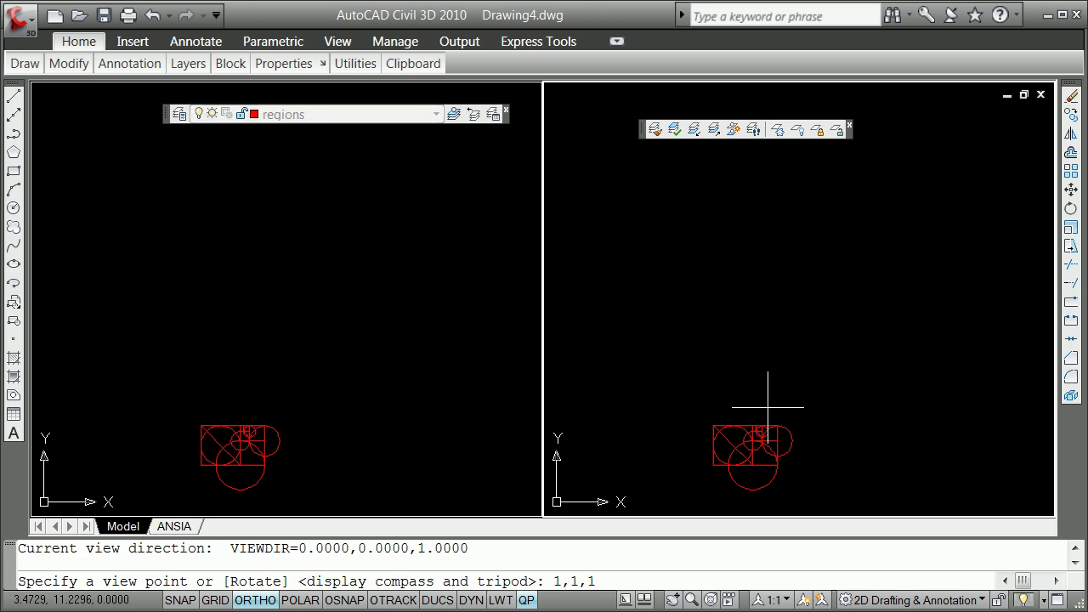
key("Return")
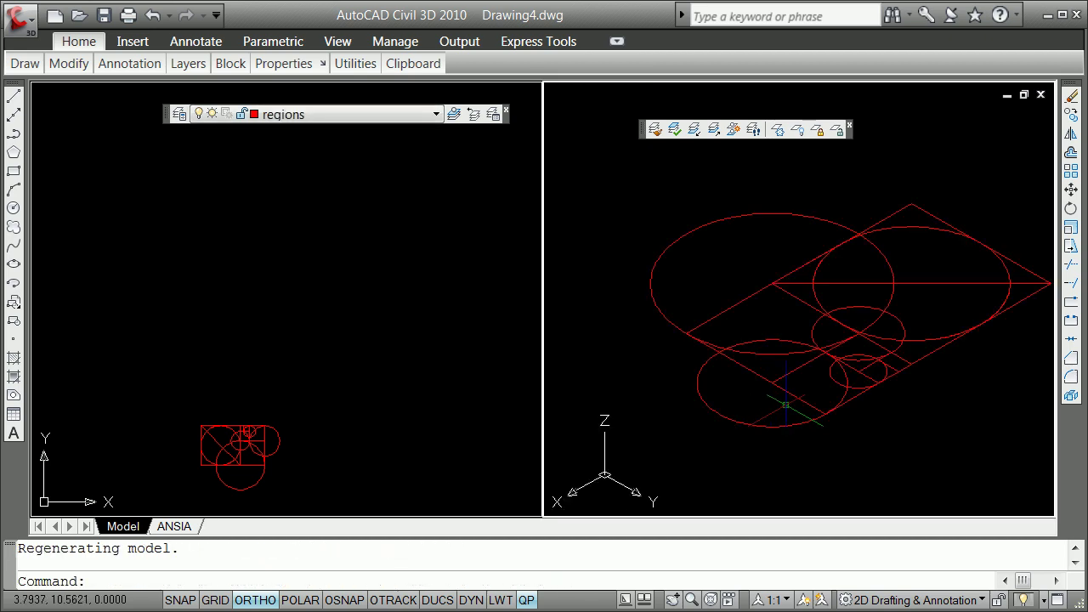
Pan the isometric drawing to recentre it in the right viewport
scroll(240, 450, "down", 3)
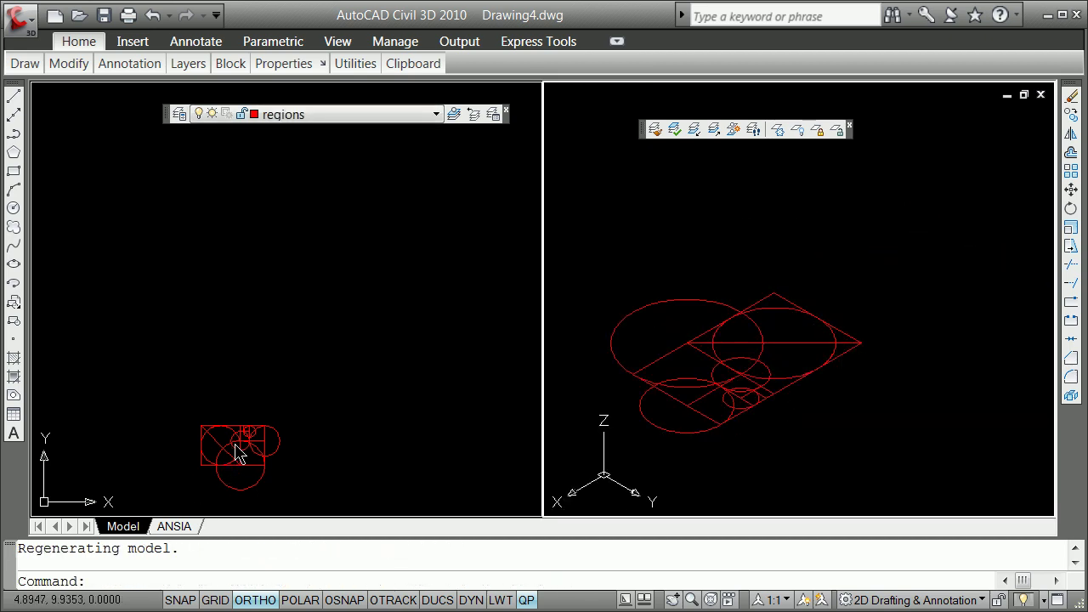
scroll(699, 411, "up", 2)
scroll(701, 408, "down", 1)
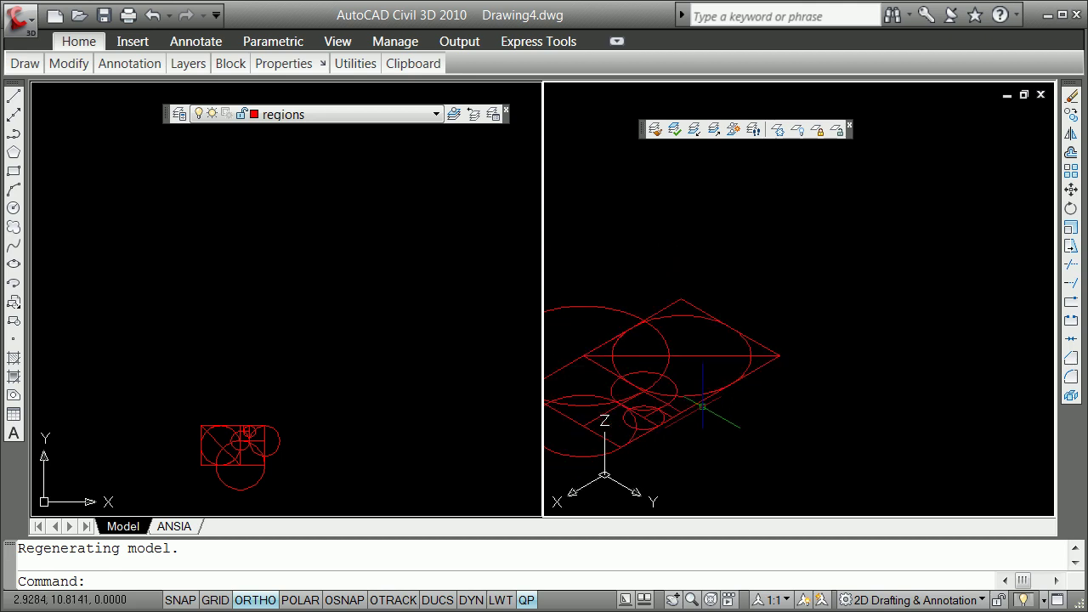
key("Return")
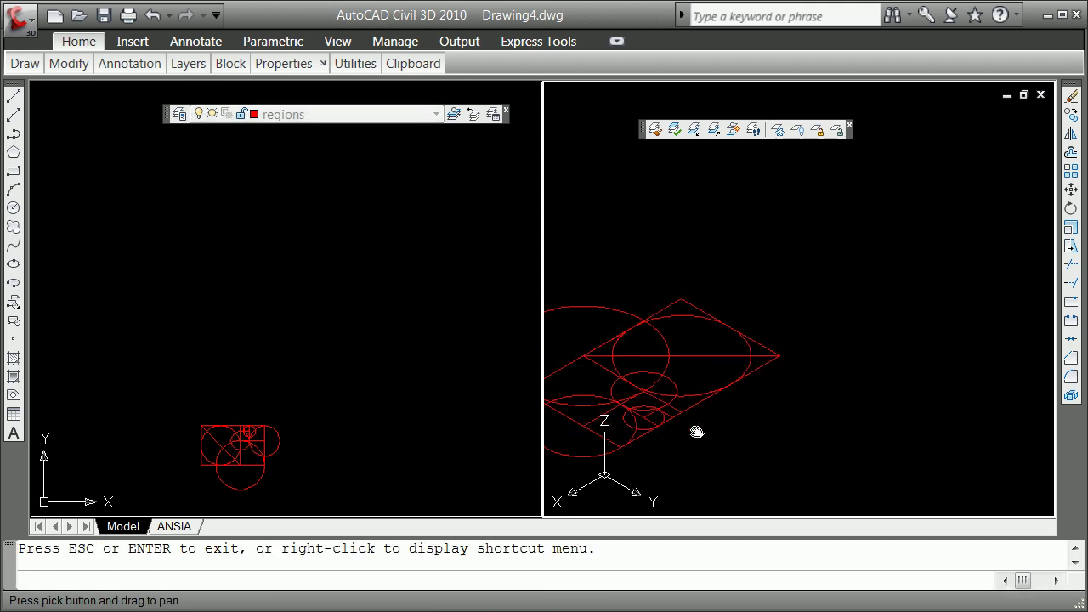
left_click_drag(695, 433, 897, 376)
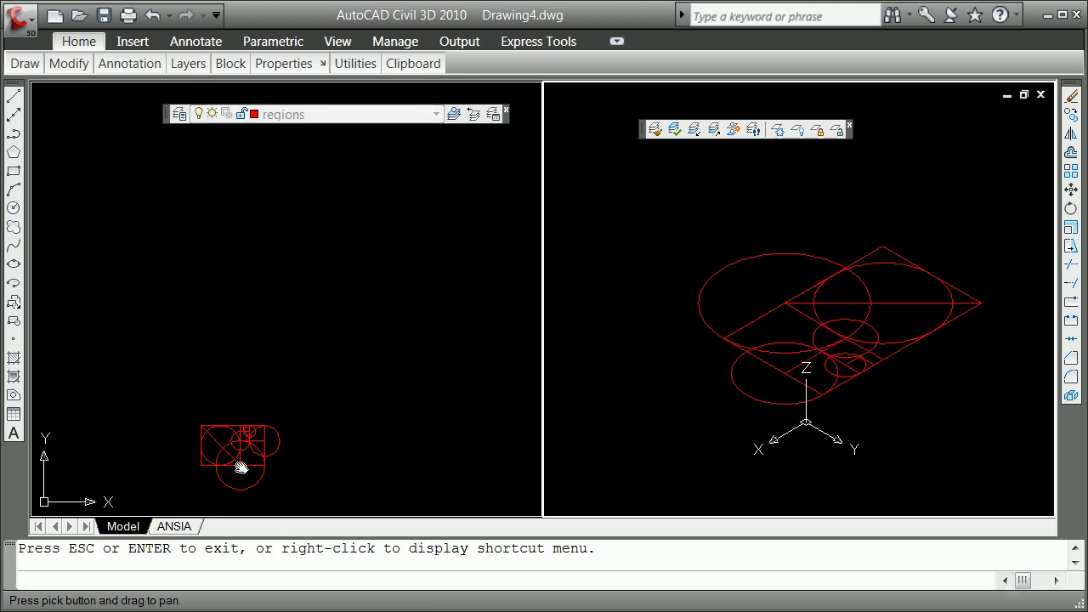
left_click(242, 464)
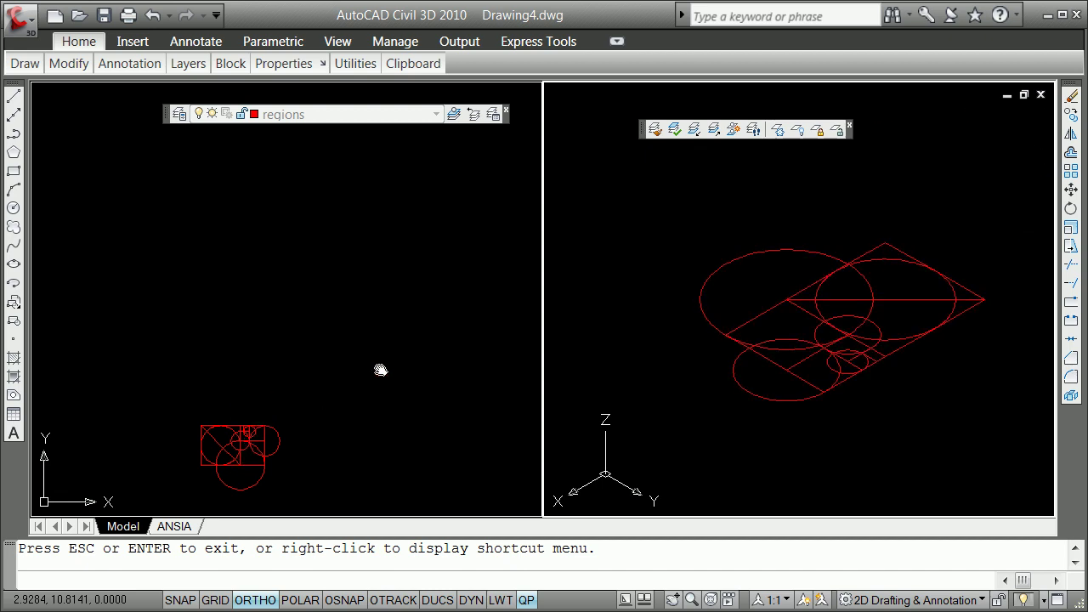
key("Escape")
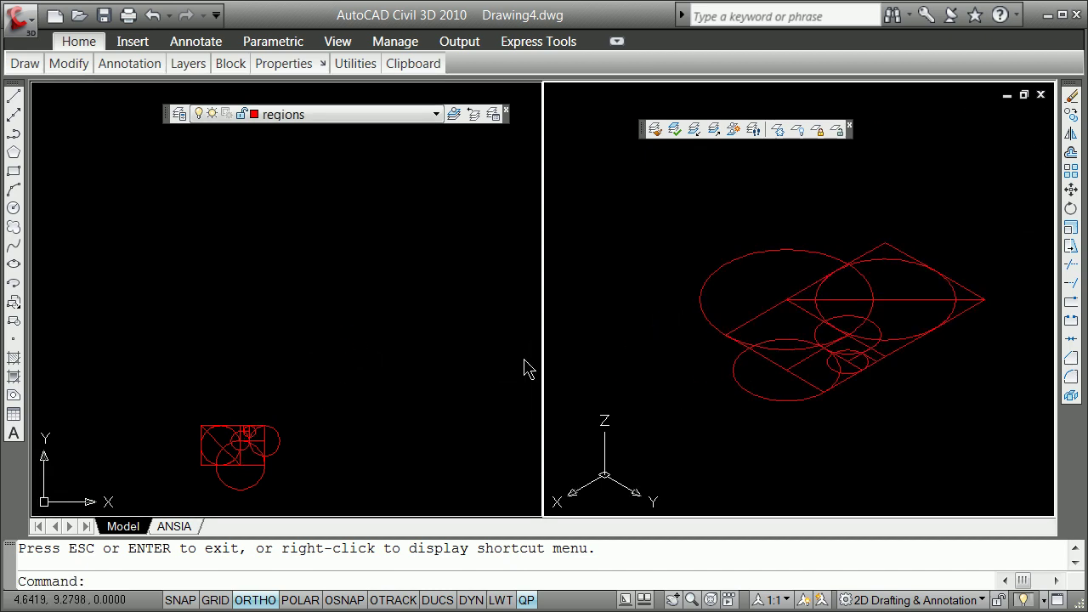
Zoom to the drawing's extents in the left plan viewport
left_click(255, 371)
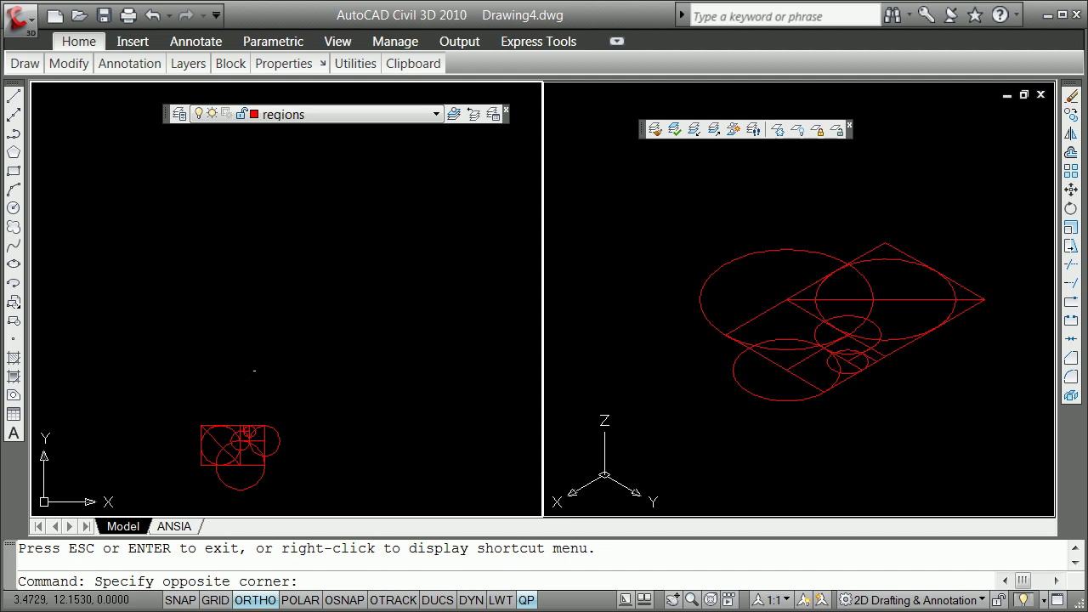
left_click(245, 387)
middle_click(236, 438)
middle_click(236, 438)
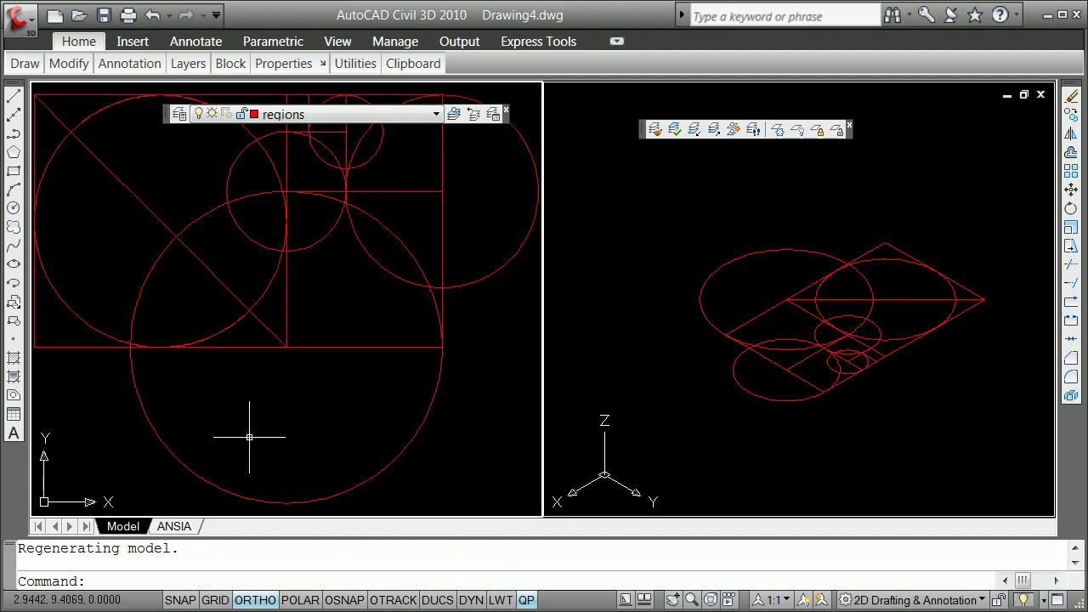
scroll(255, 416, "down", 4)
scroll(255, 385, "up", 2)
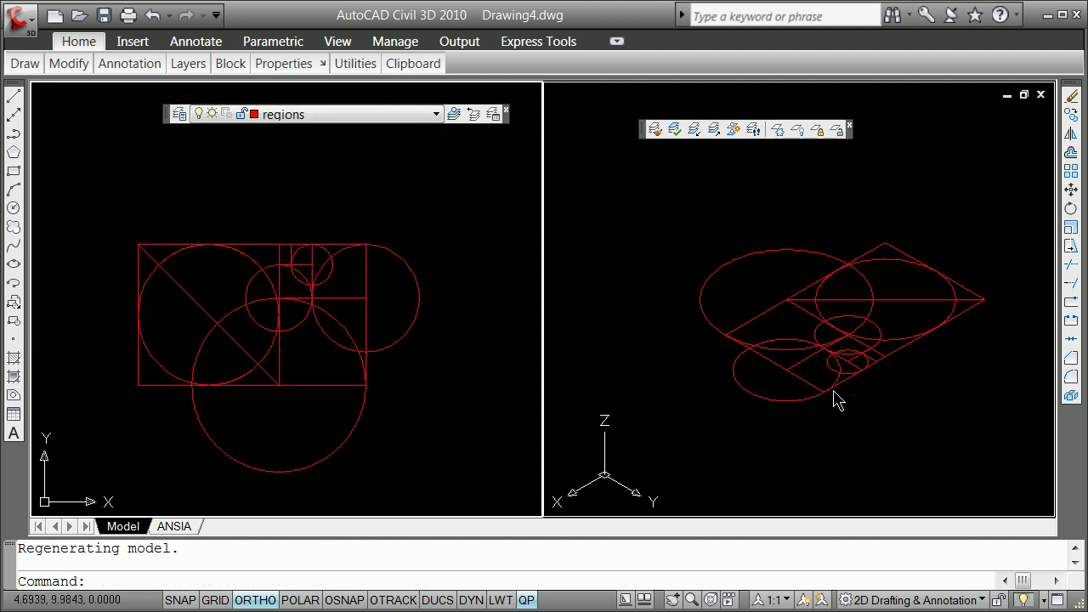